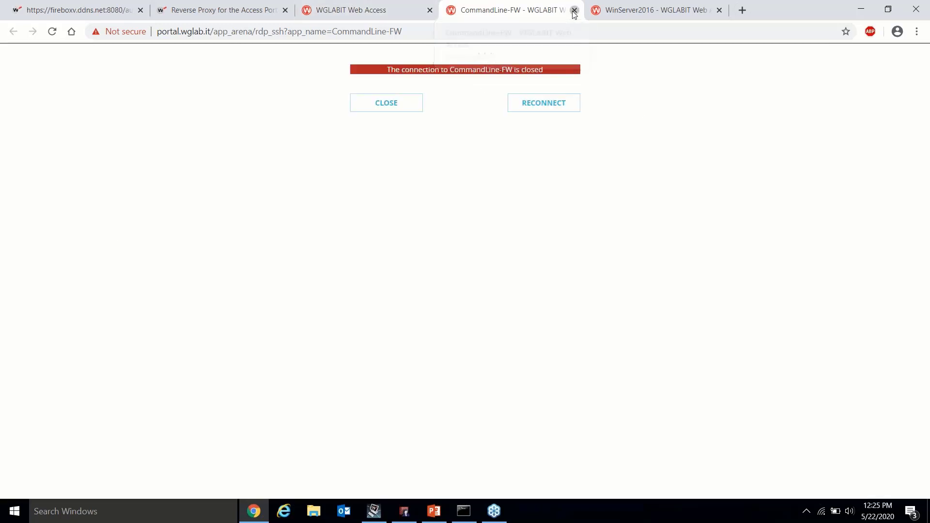
Check the WebPortal01, WebSite01 and WG Help links from the portal, closing each opened page and the disconnected CommandLine-FW and WinServer2016 session tabs
left_click(574, 10)
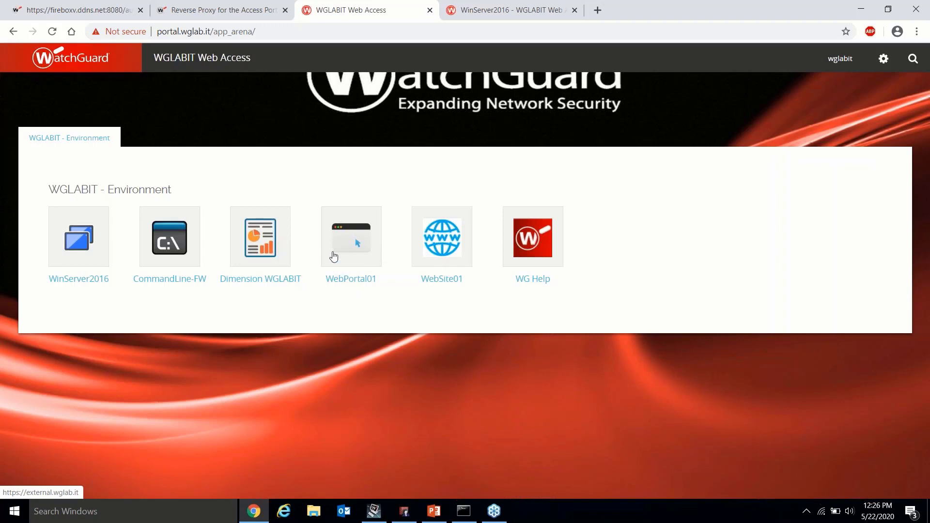
left_click(342, 241)
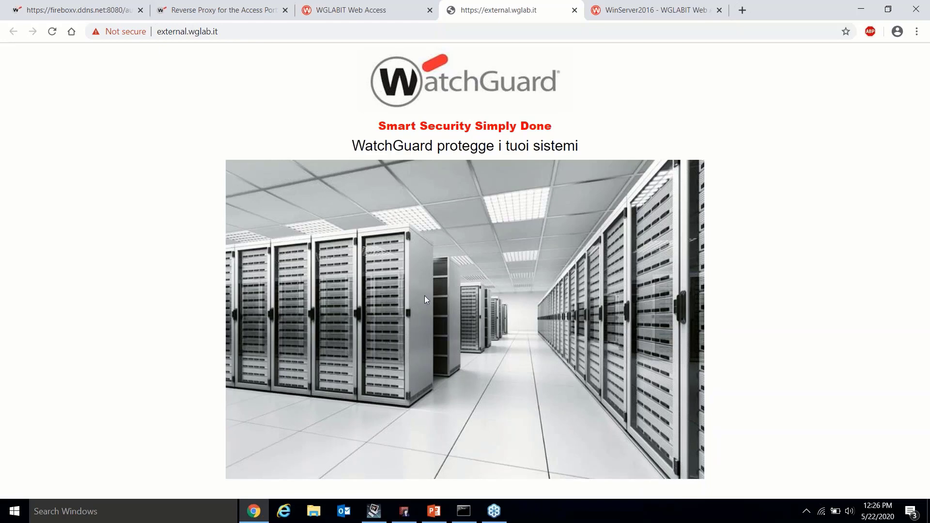
left_click(575, 10)
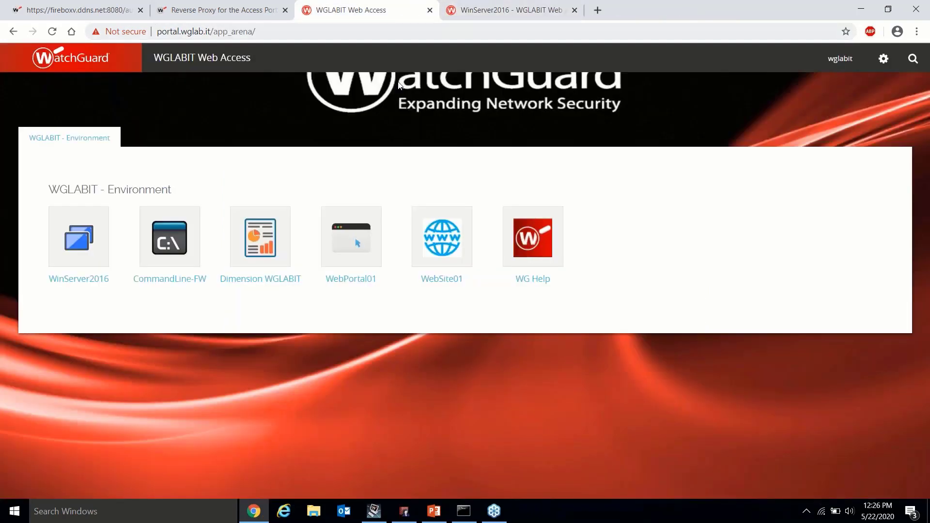
left_click(443, 243)
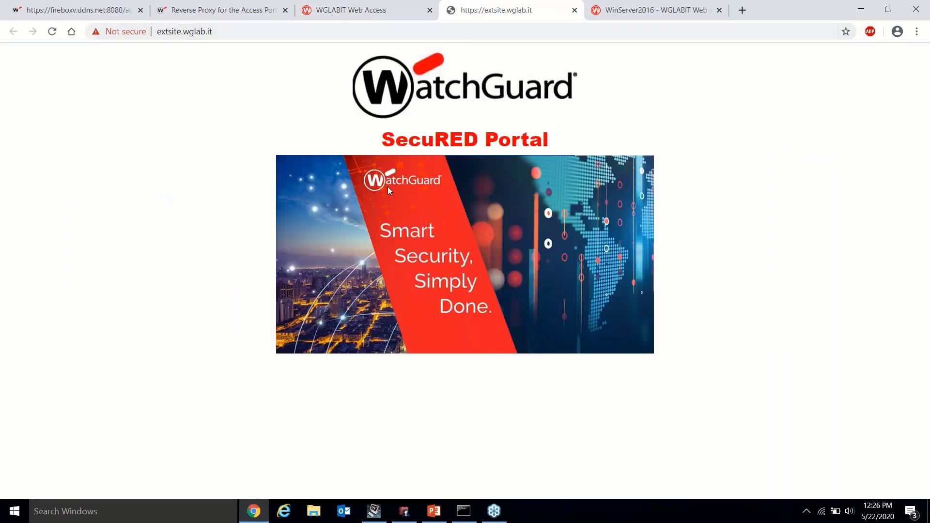
left_click(575, 10)
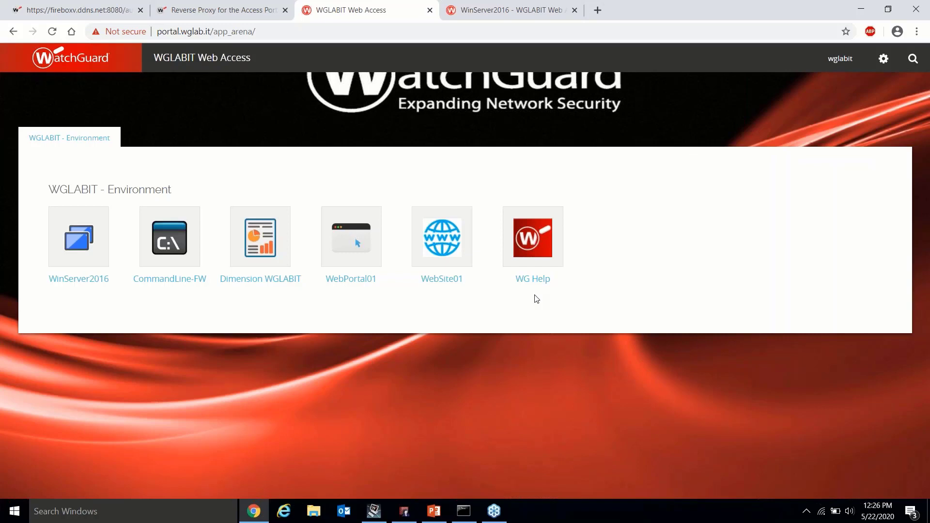
left_click(540, 253)
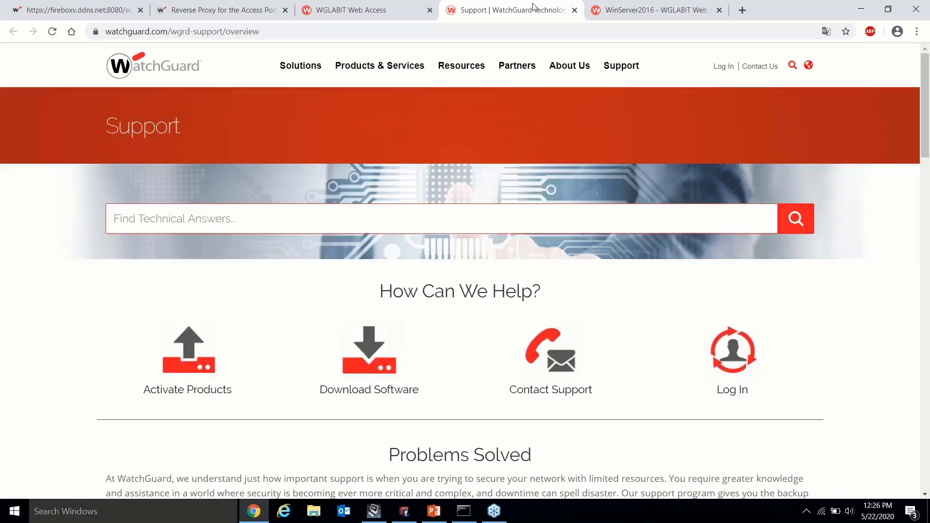
left_click(575, 9)
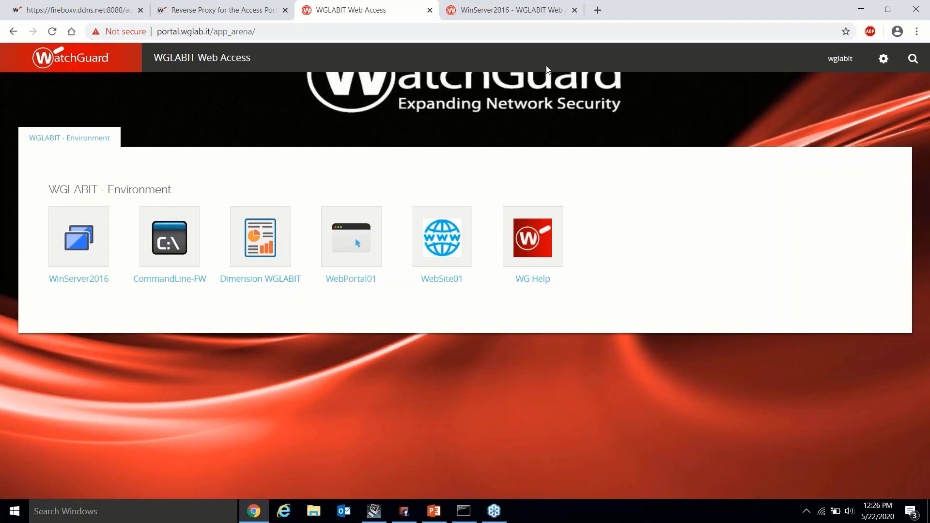
left_click(485, 12)
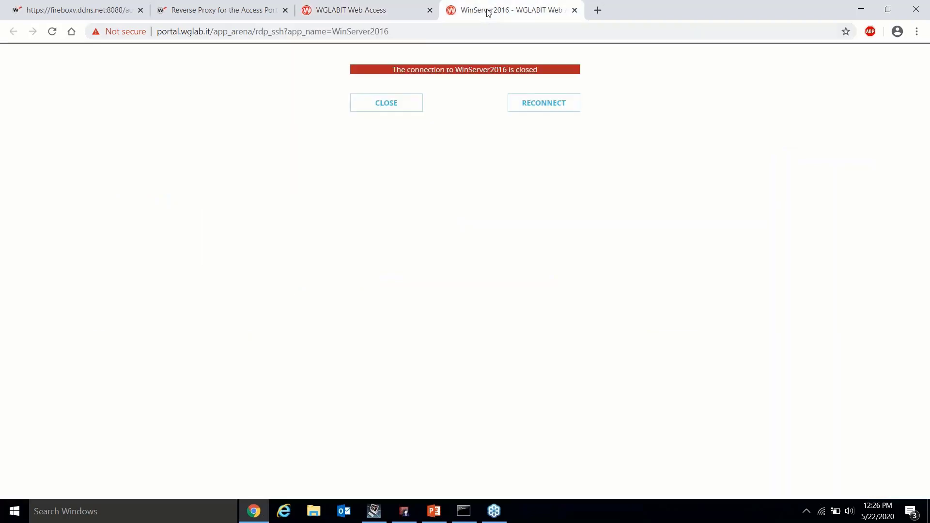
left_click(574, 10)
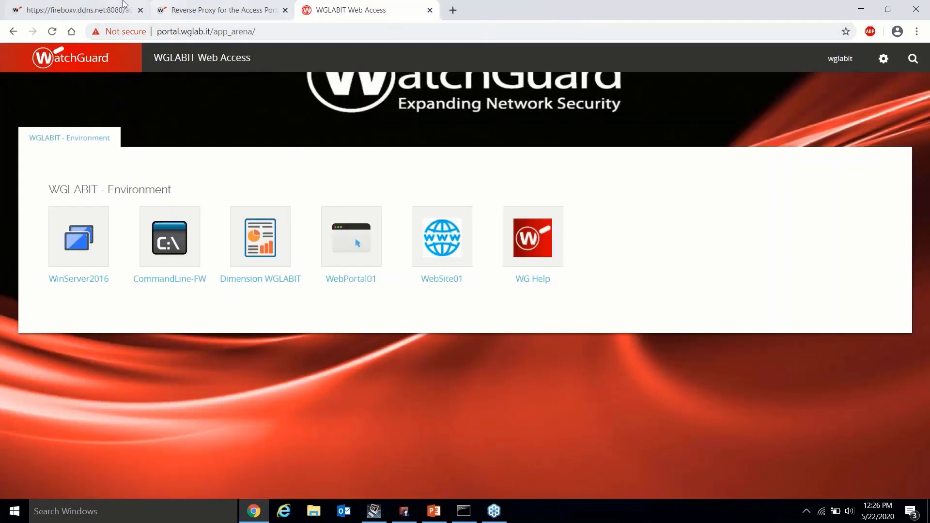
Log in to the Fireware Web UI and open the Access Portal settings under Subscription Services
left_click(99, 10)
left_click(507, 266)
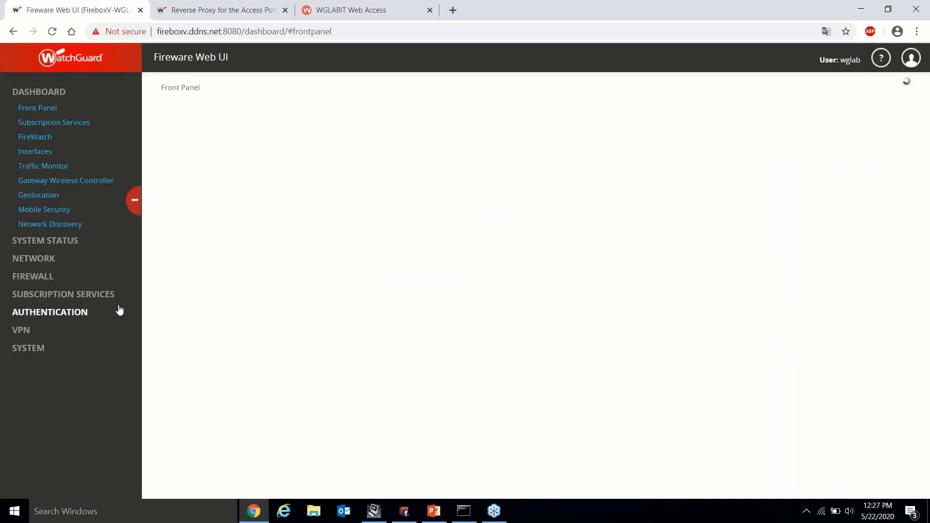
left_click(96, 295)
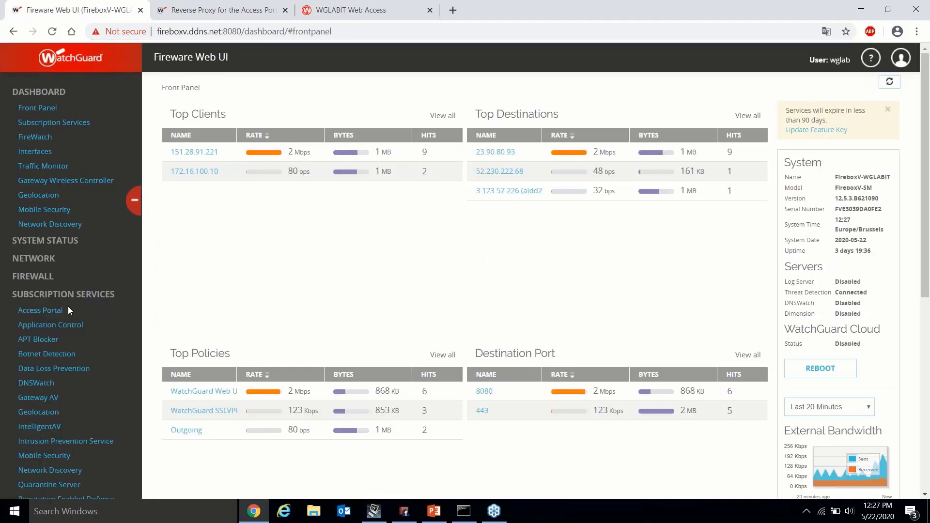
left_click(50, 310)
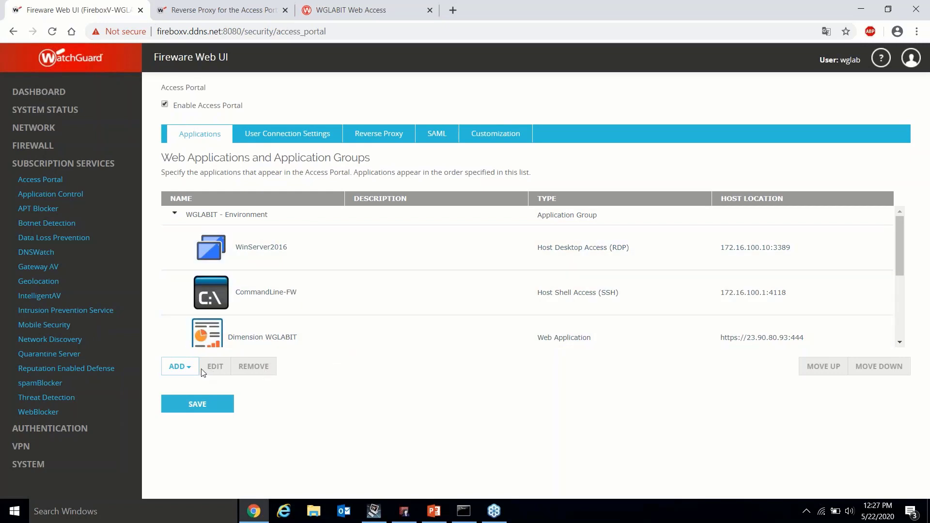
Examine the application types that can be added to the Access Portal, comparing them with the portal page and the CommandLine-FW entry
left_click(183, 369)
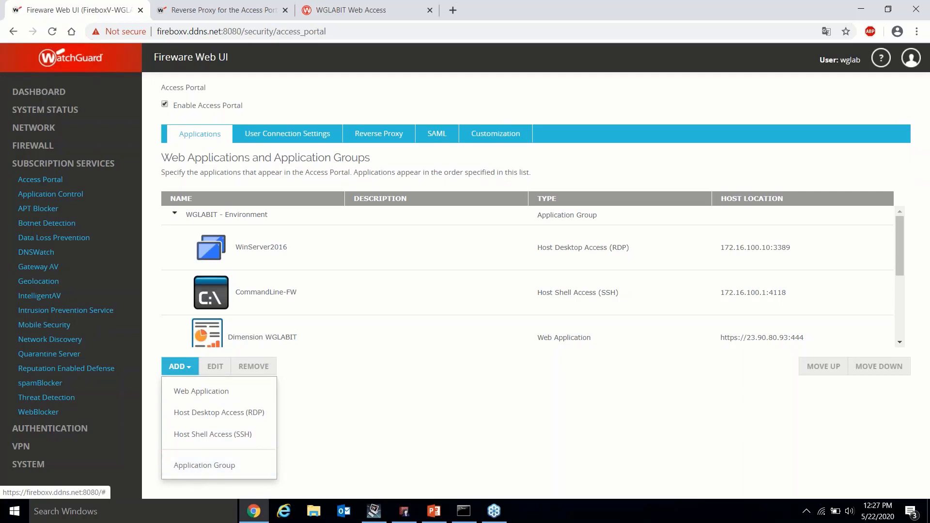
left_click(392, 13)
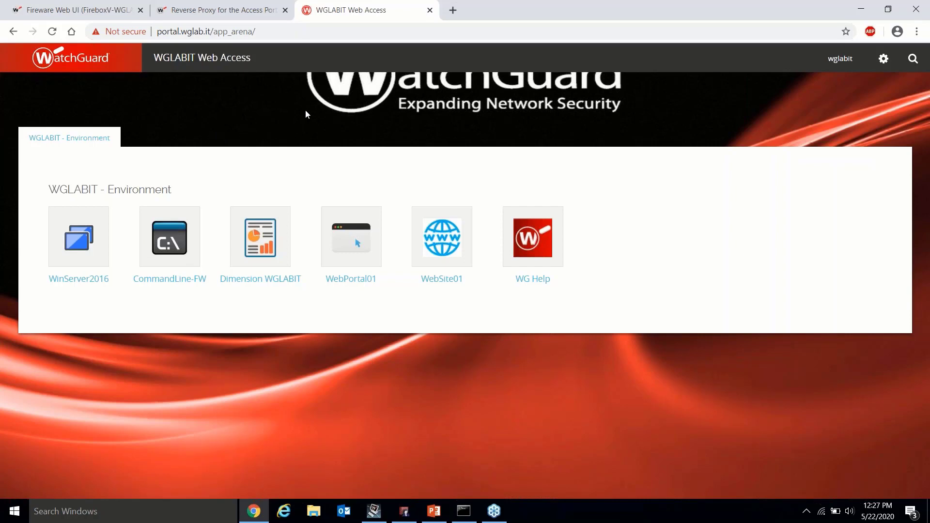
left_click(80, 8)
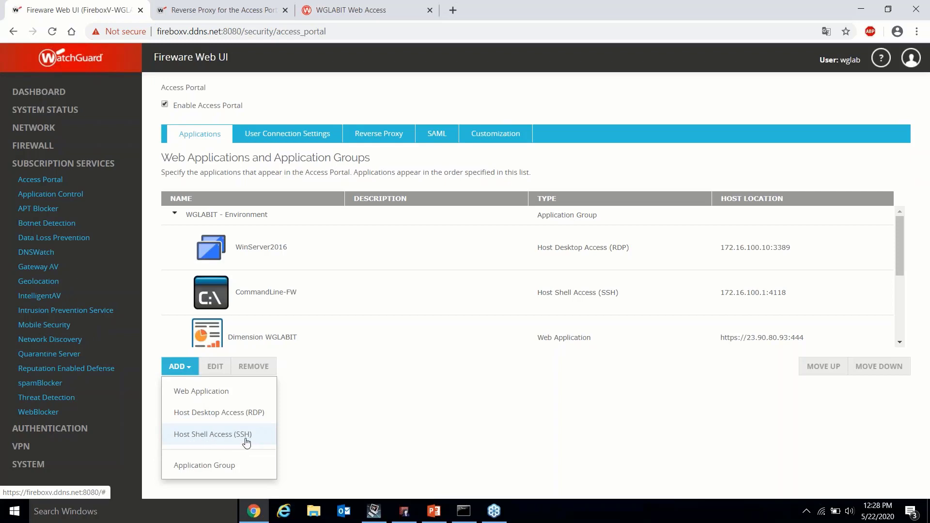
left_click(343, 425)
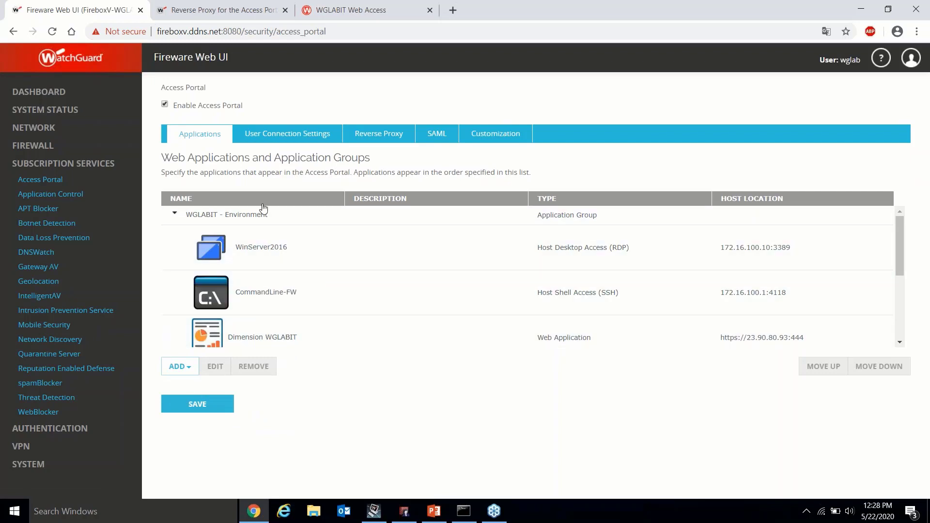
left_click(725, 300)
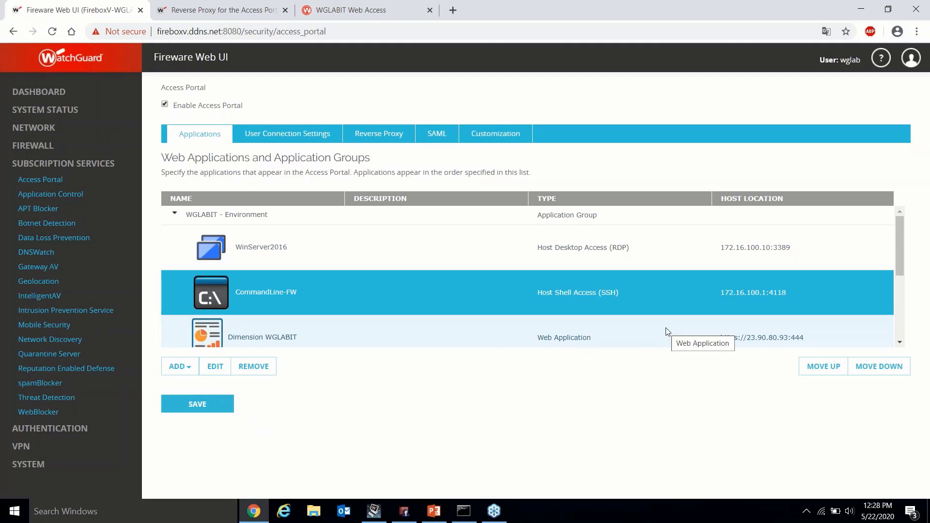
left_click(188, 370)
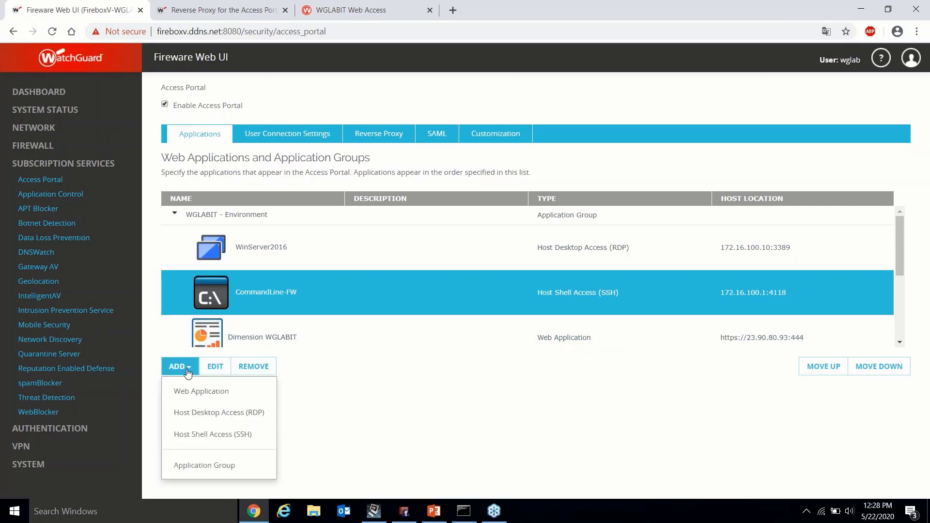
left_click(341, 272)
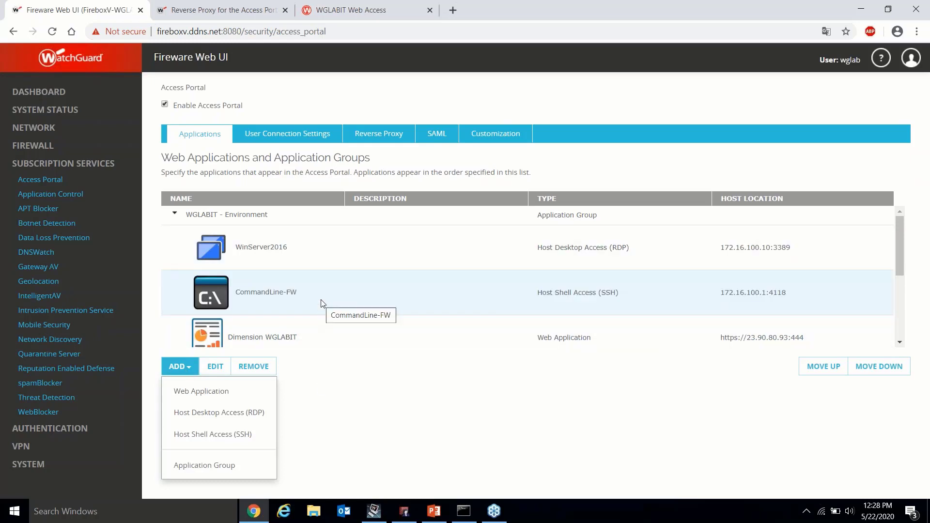
left_click(322, 284)
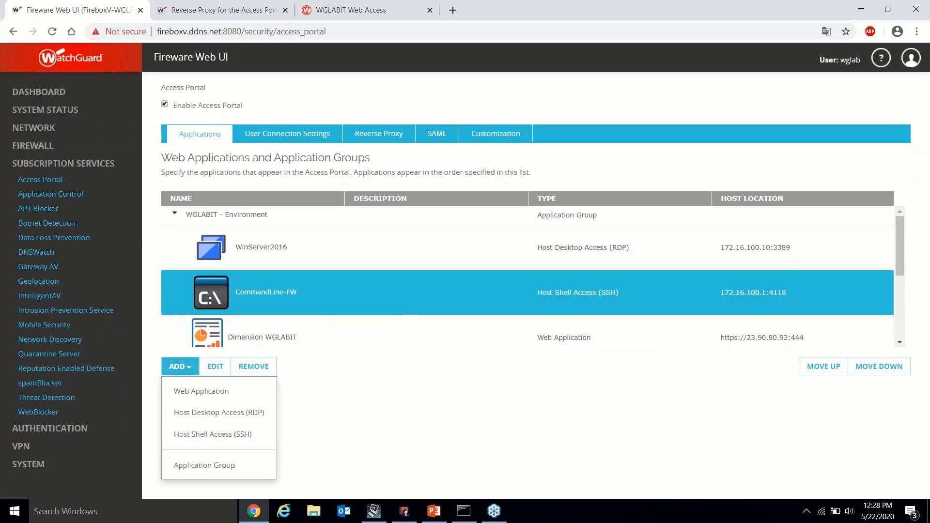
Review the Access Portal's user connection settings and select RADIUS in the authentication server list
left_click(296, 140)
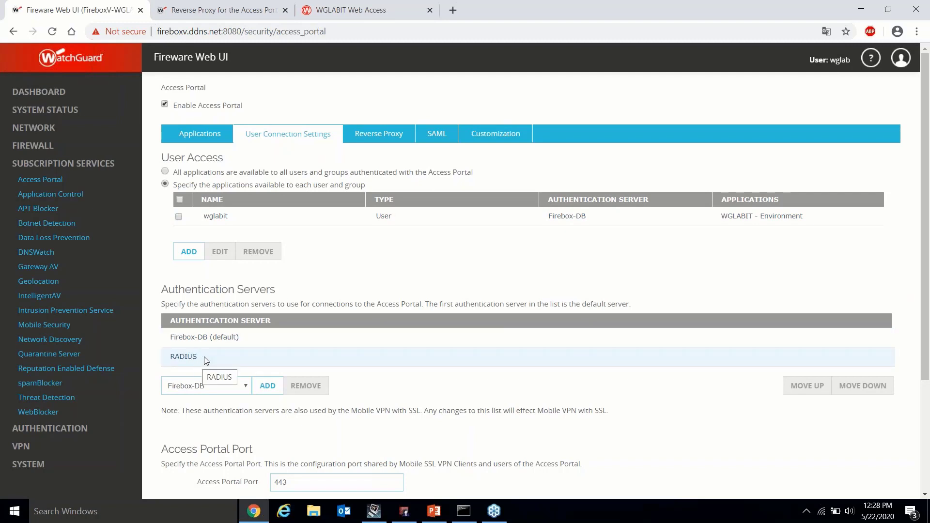
left_click(484, 364)
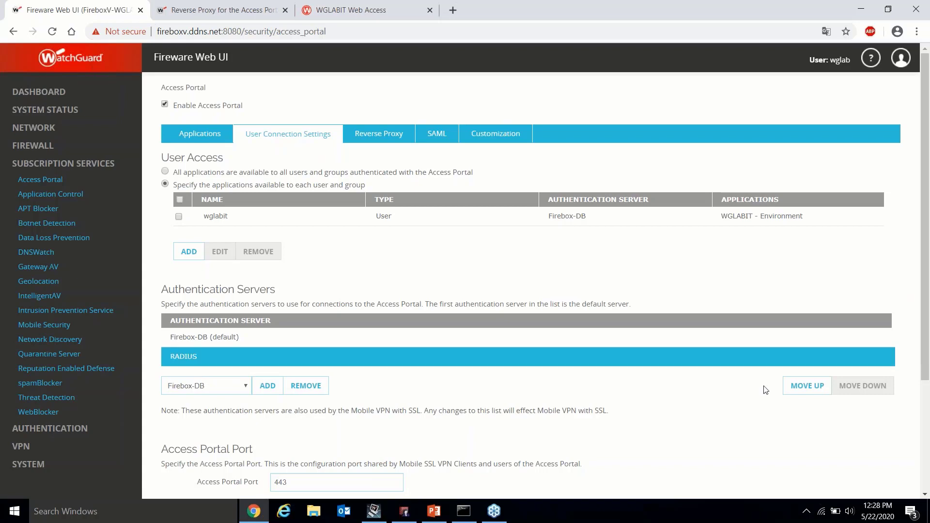
left_click(799, 388)
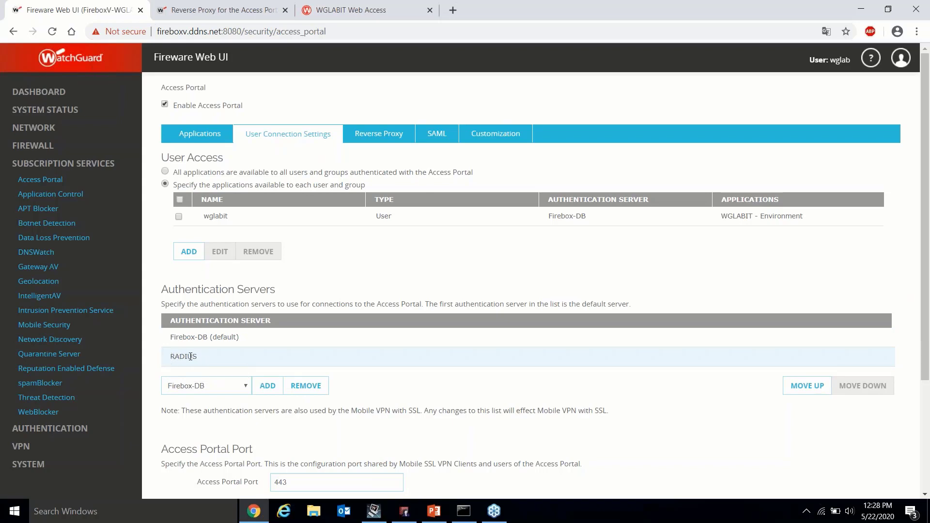
left_click(202, 363)
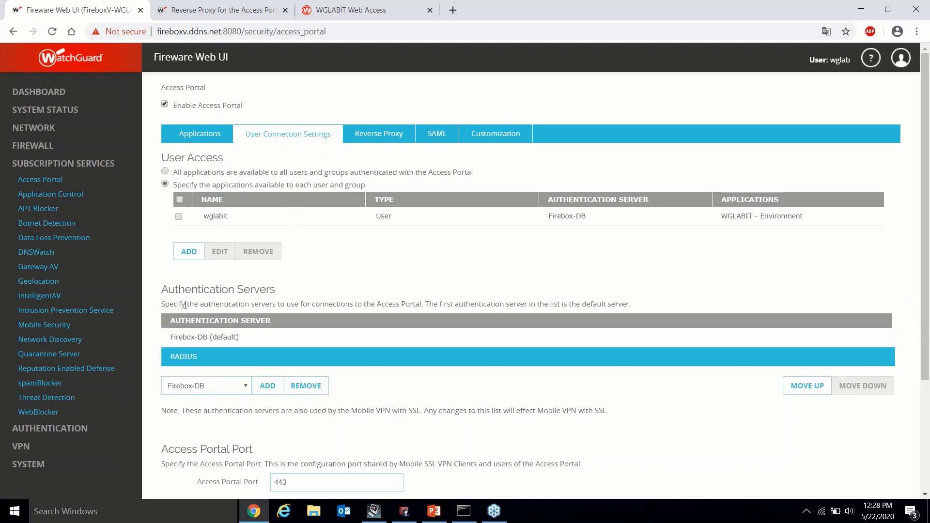
Draft a Firebox-DB user named usertest0 with access to WebPortal01 and WebSite01, and return to the Access Portal settings without saving
left_click(189, 252)
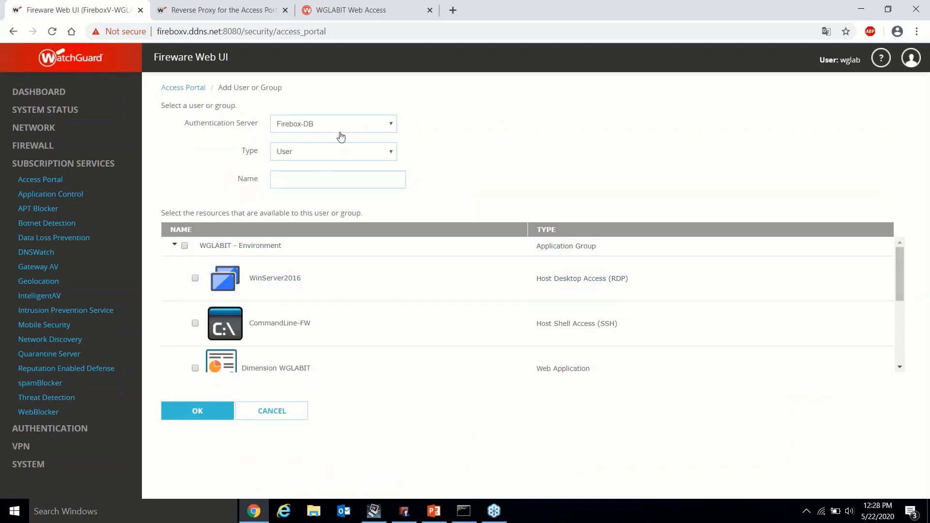
left_click(326, 182)
type("usertest0")
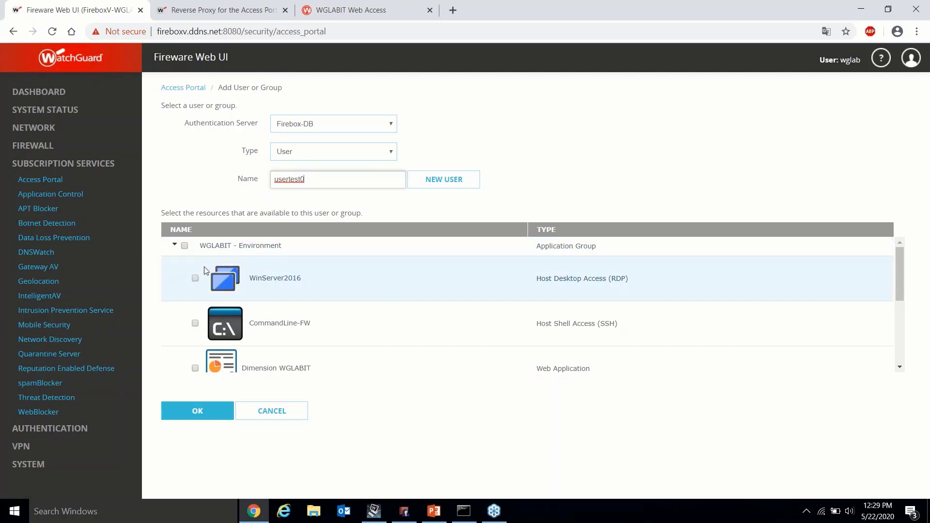
scroll(195, 313, "down", 3)
left_click(196, 292)
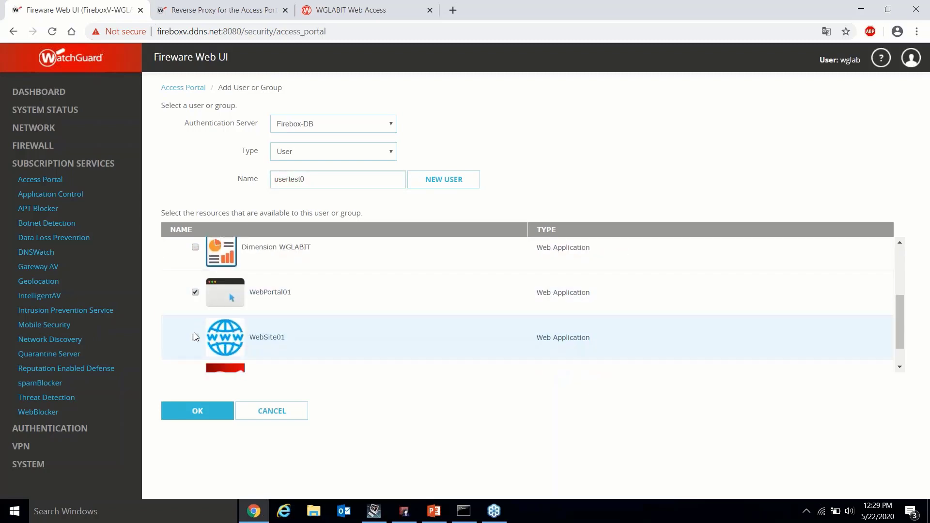
left_click(195, 336)
left_click(183, 87)
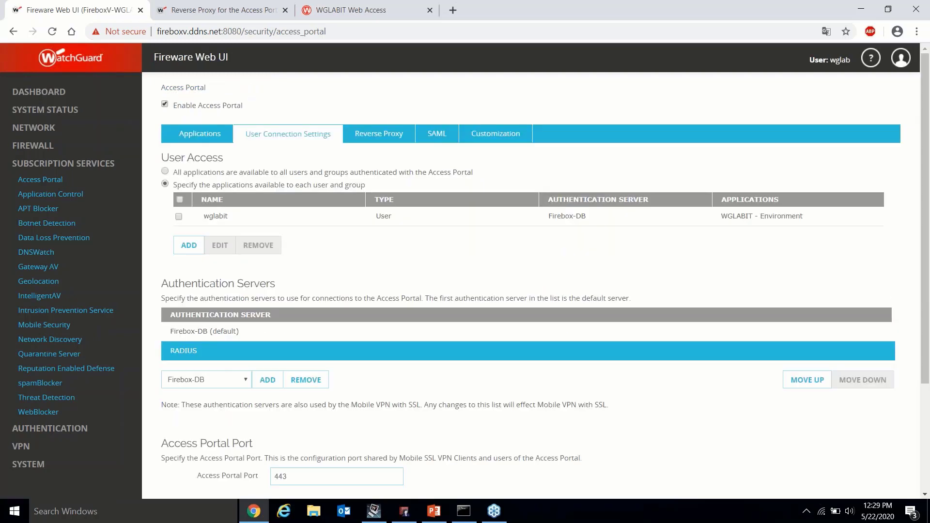
Review the reverse proxy actions and examine the Access Portal port setting and its note about sharing with Mobile SSL VPN
left_click(361, 135)
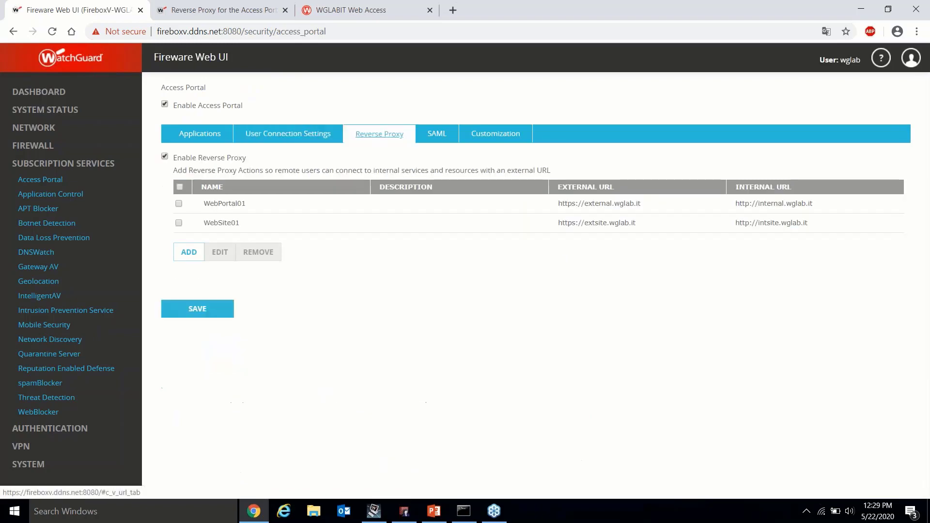
left_click(289, 134)
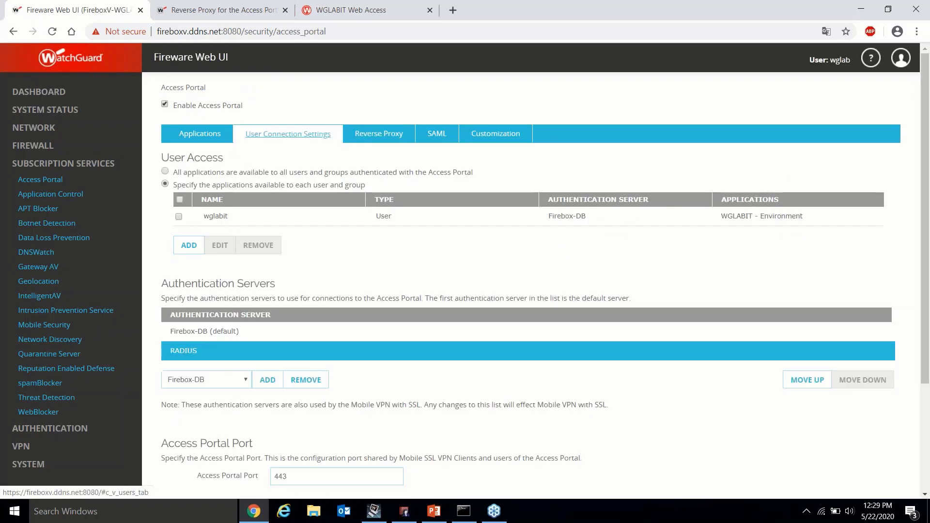
scroll(329, 262, "down", 3)
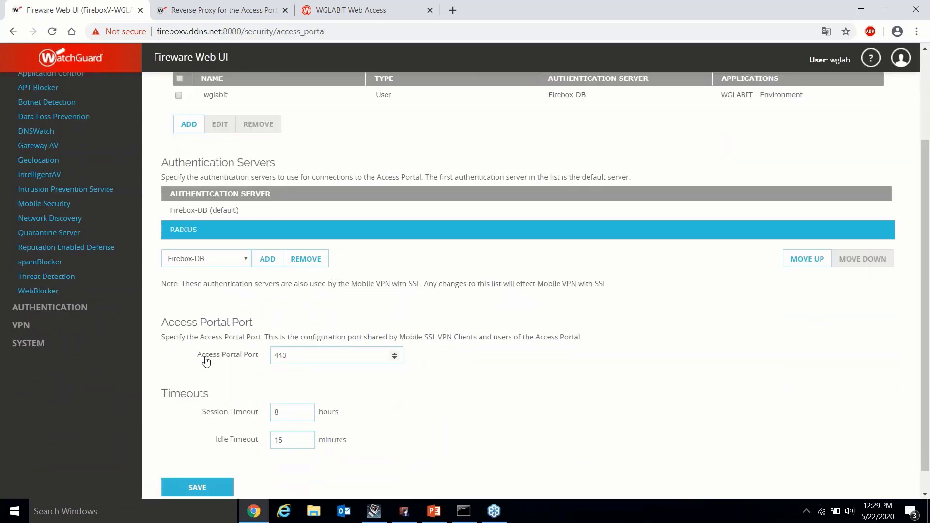
left_click(272, 354)
left_click_drag(399, 336, 447, 336)
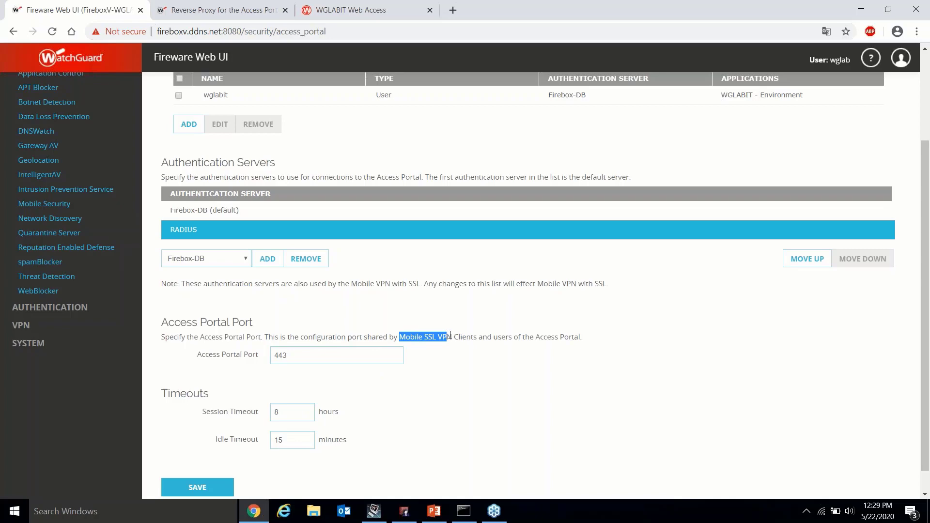
scroll(258, 311, "up", 1)
scroll(257, 310, "up", 1)
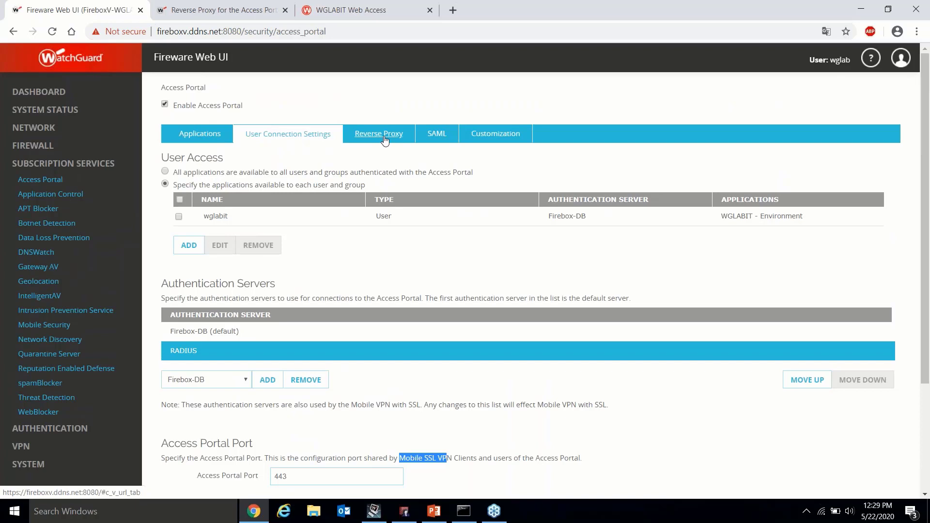
Start a new web application in the Access Portal's application list and name it web01
left_click(210, 137)
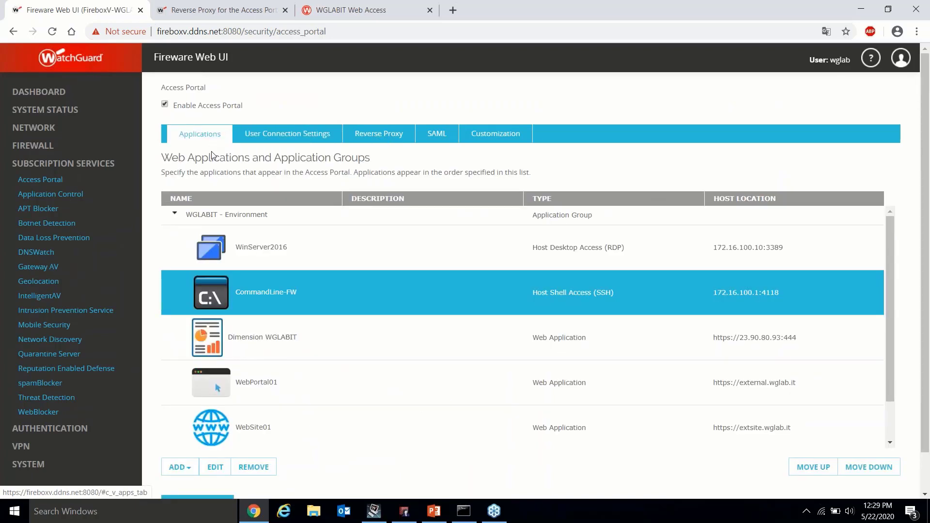
scroll(208, 339, "down", 1)
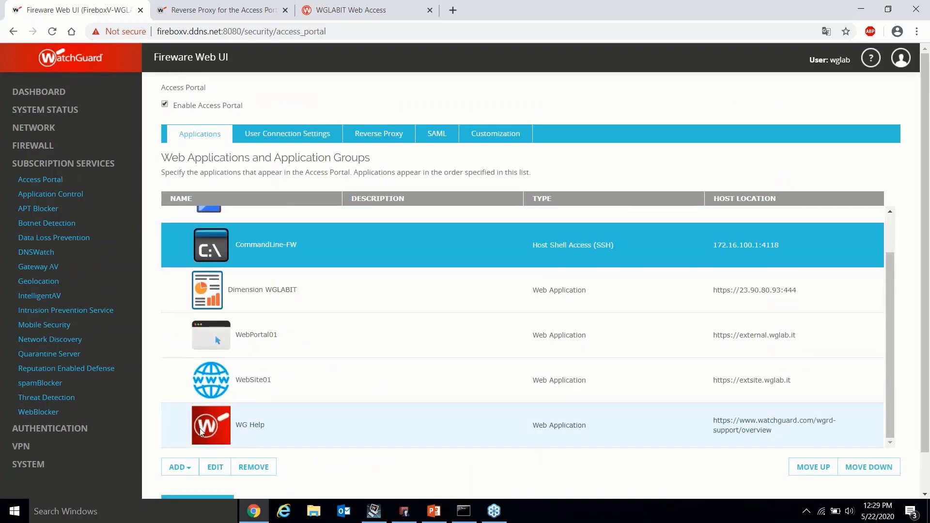
left_click(190, 467)
scroll(233, 435, "down", 2)
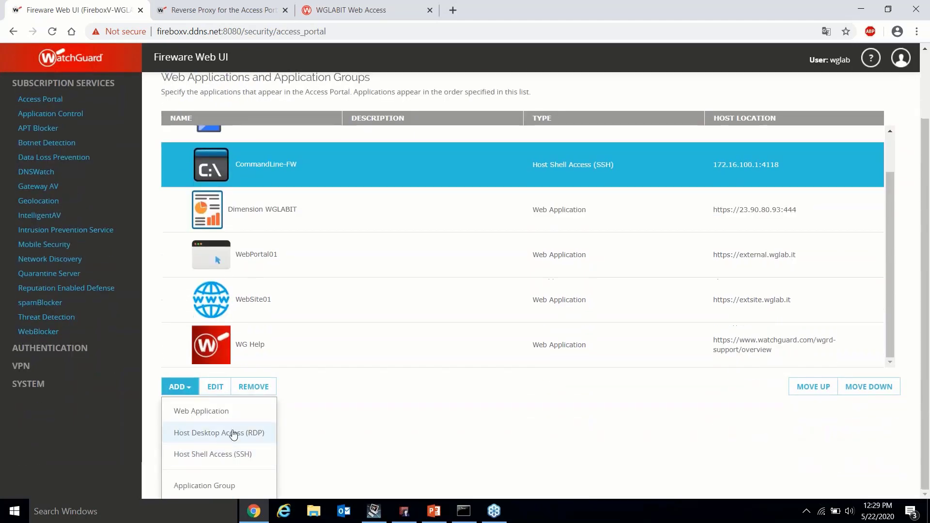
left_click(216, 412)
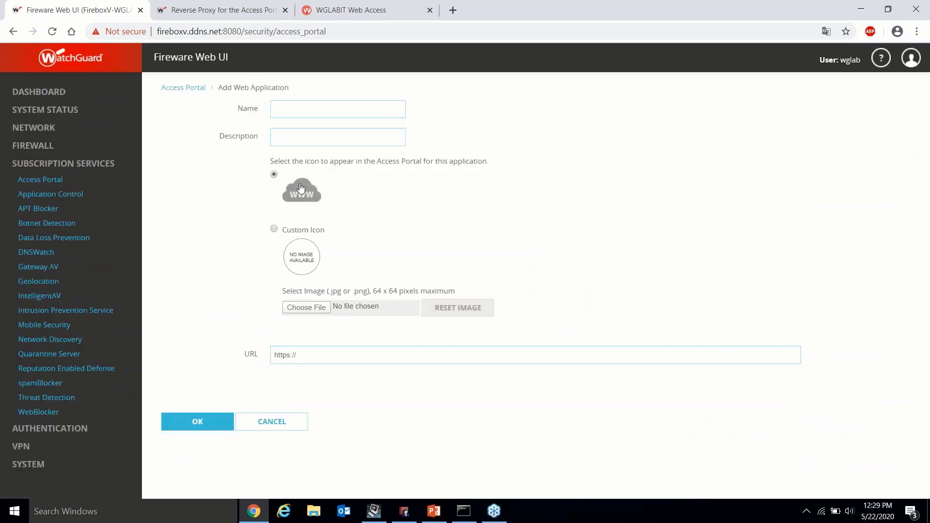
left_click(300, 107)
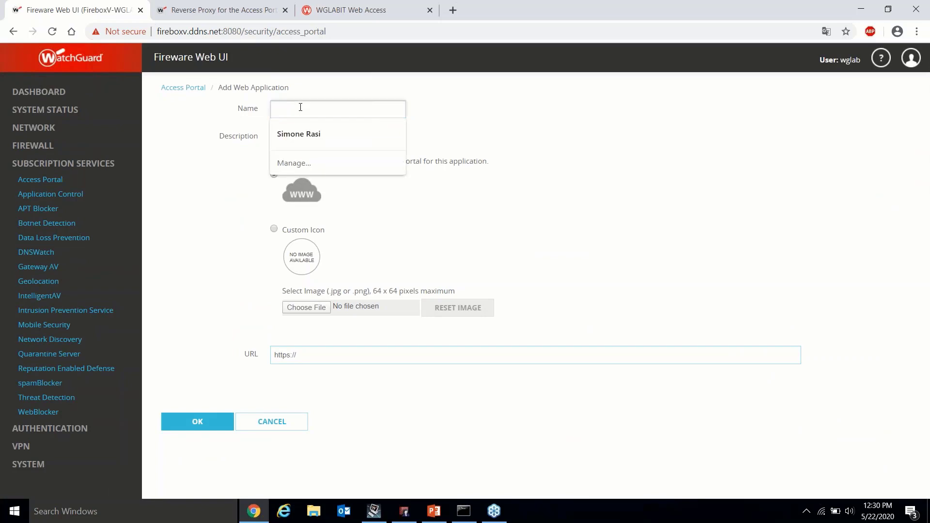
type("we01")
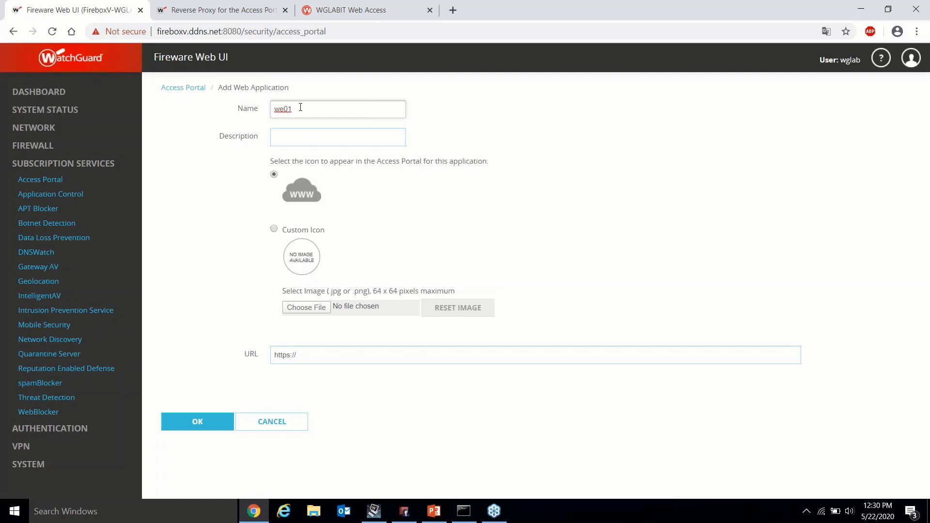
key("Left")
key("Left")
type("b")
left_click(323, 358)
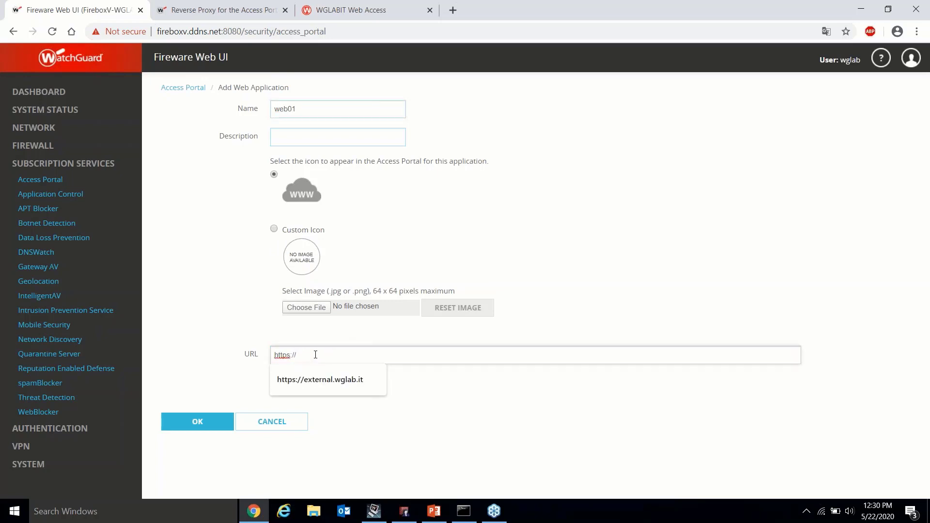
type("wat")
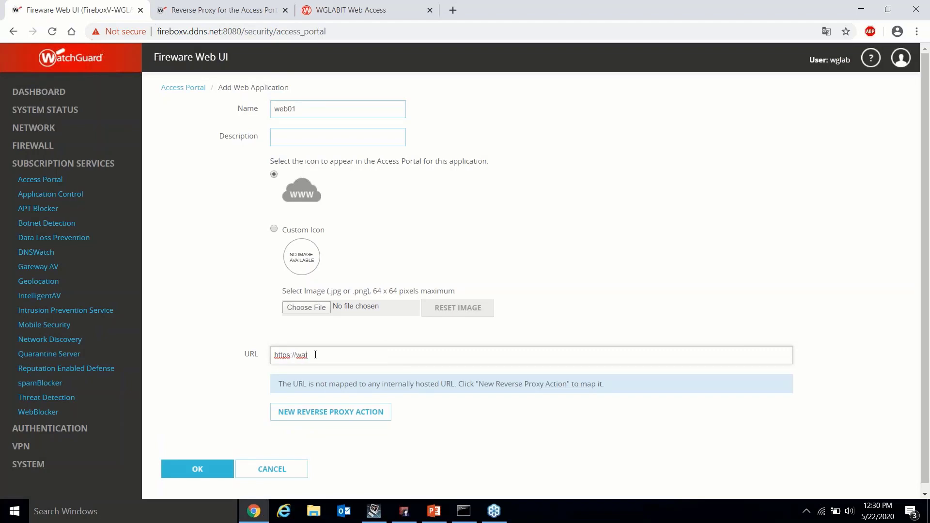
type("guard")
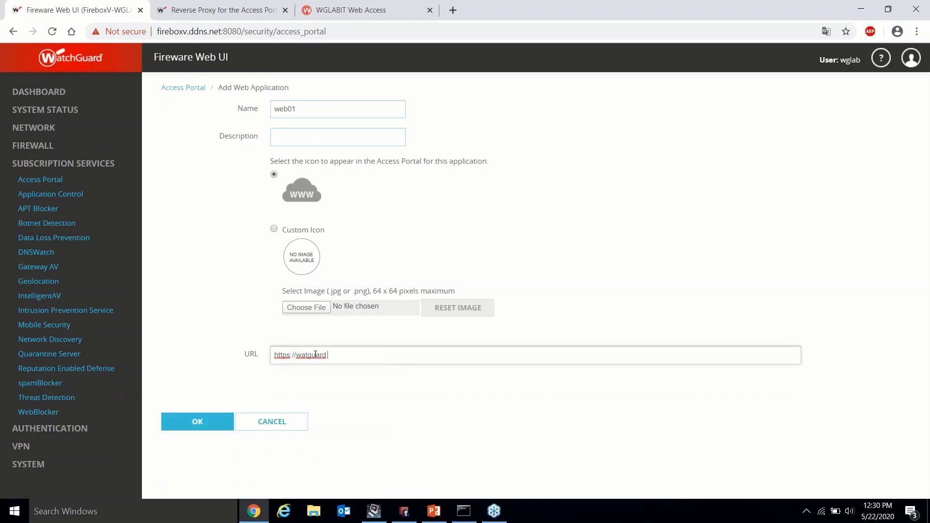
type(".com")
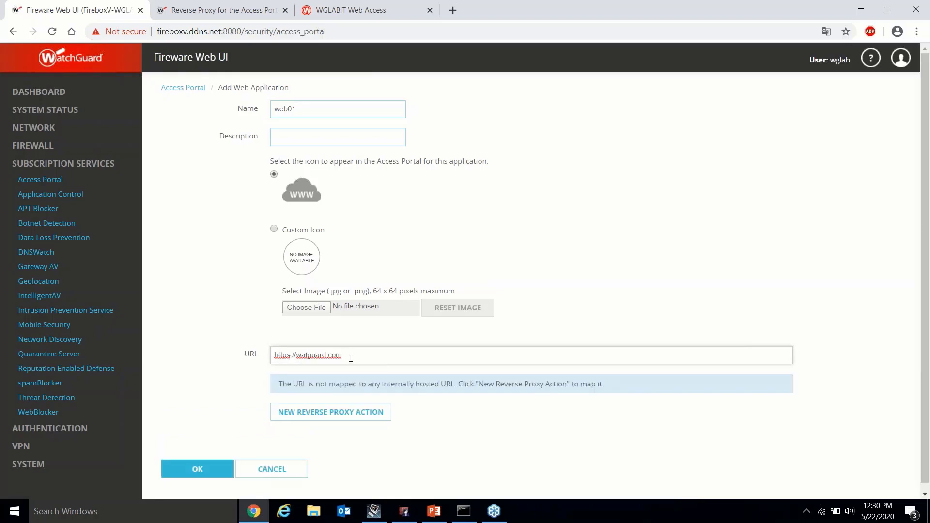
left_click_drag(348, 356, 271, 353)
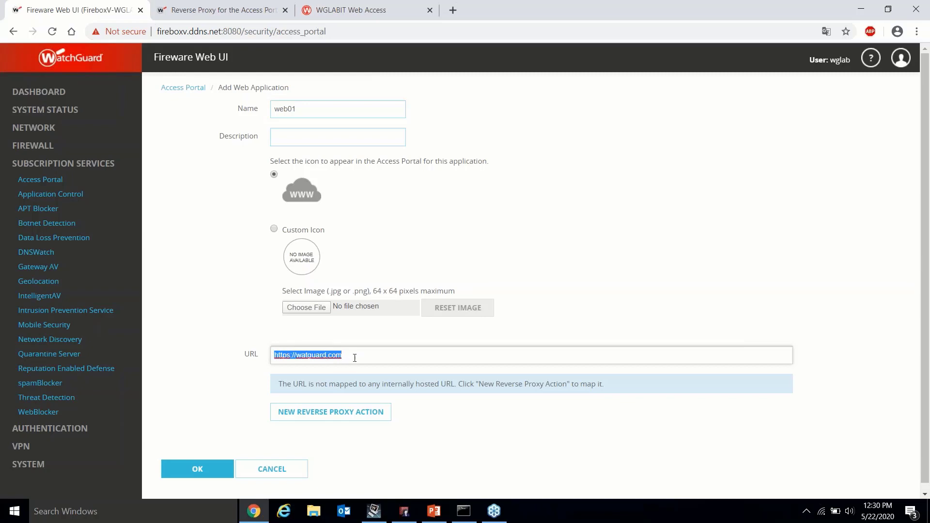
left_click_drag(355, 358, 298, 350)
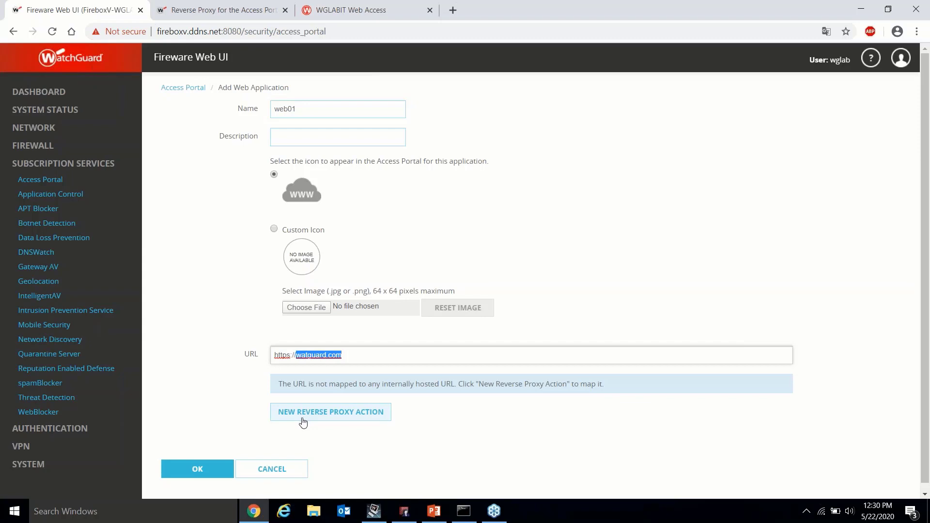
left_click(176, 90)
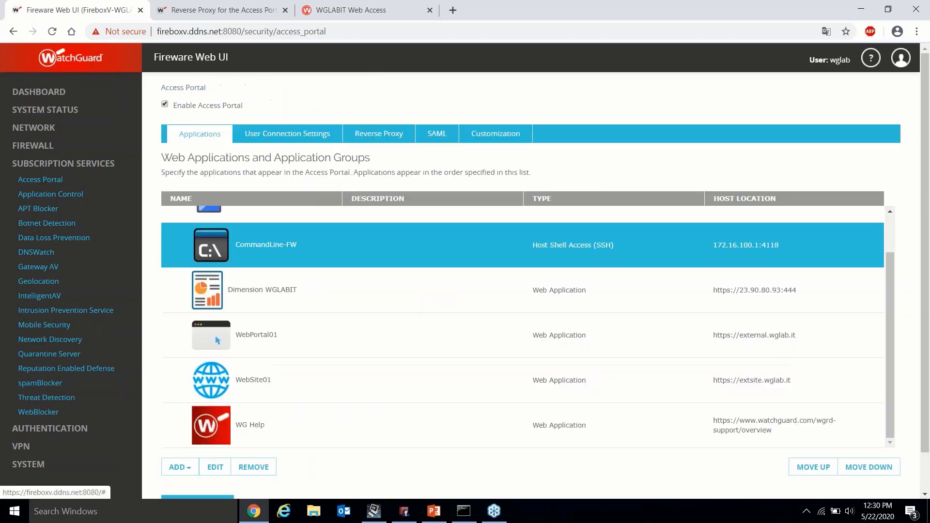
Review the WebPortal01 reverse proxy action and compare its external and internal URLs with the nslookup results in Command Prompt
left_click(377, 137)
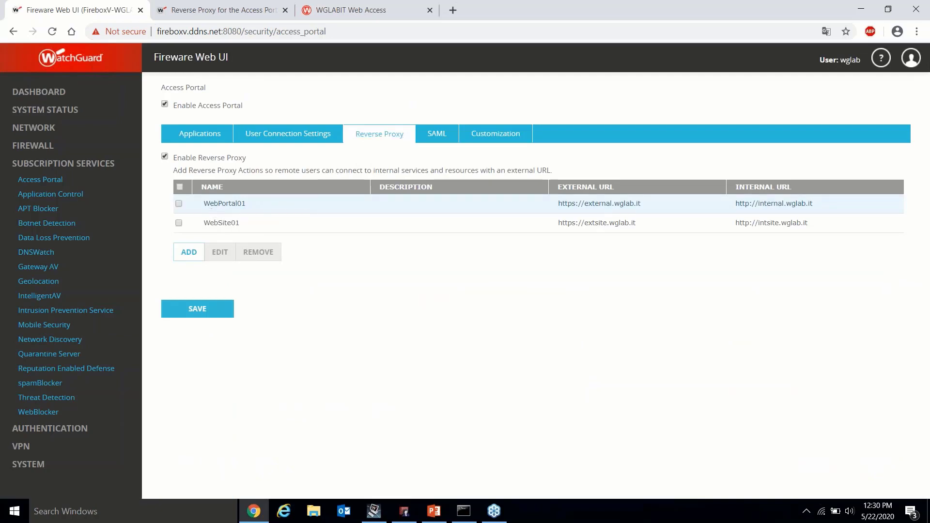
left_click(236, 203)
left_click(222, 253)
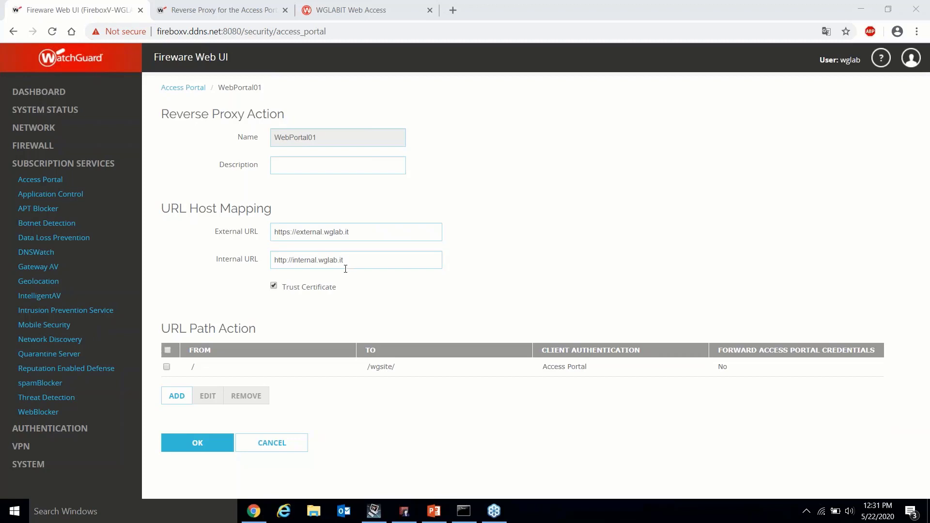
left_click(462, 513)
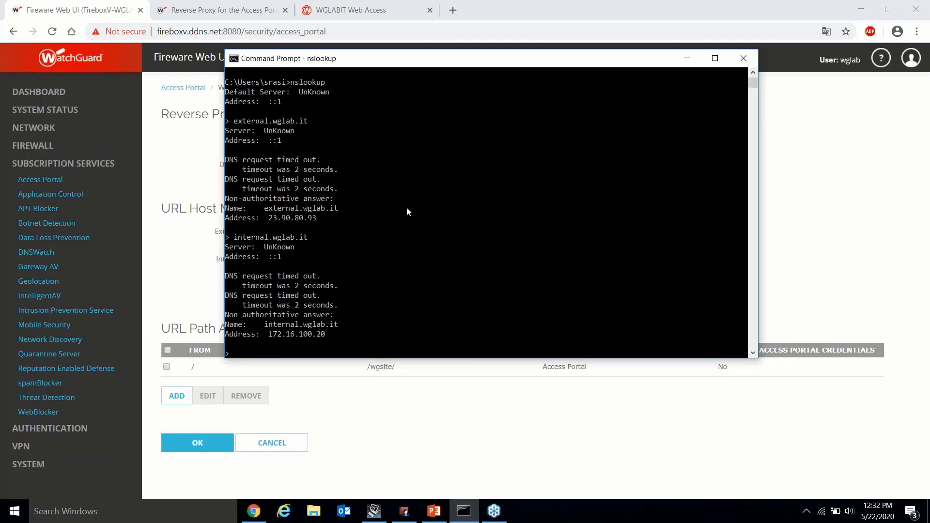
left_click_drag(408, 72, 567, 94)
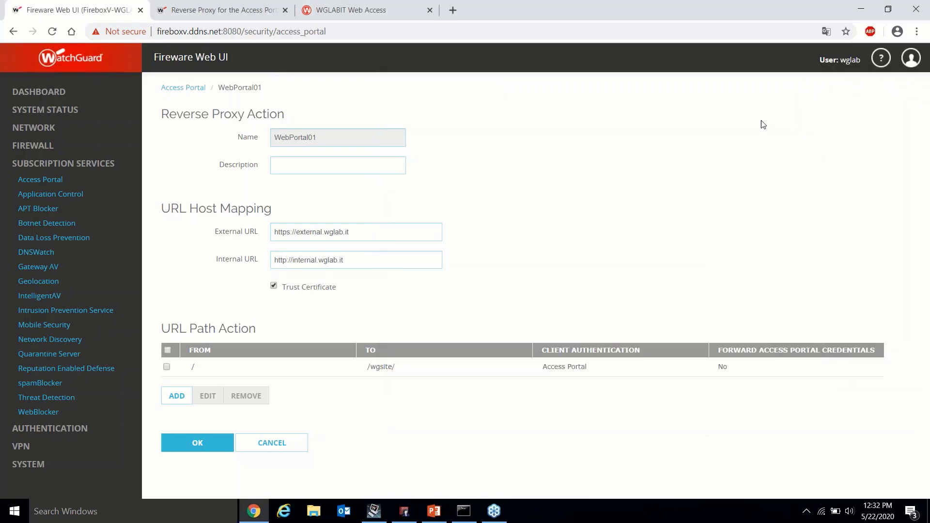
left_click(846, 80)
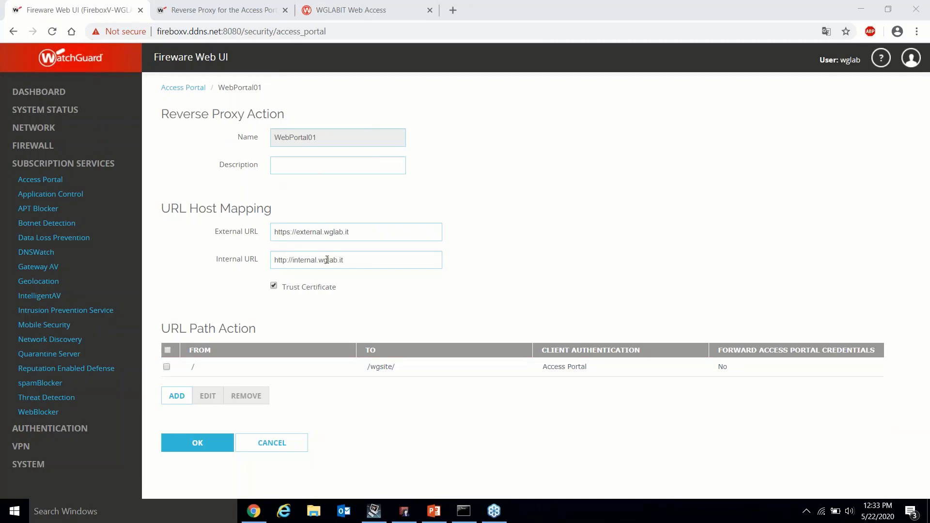
left_click(185, 90)
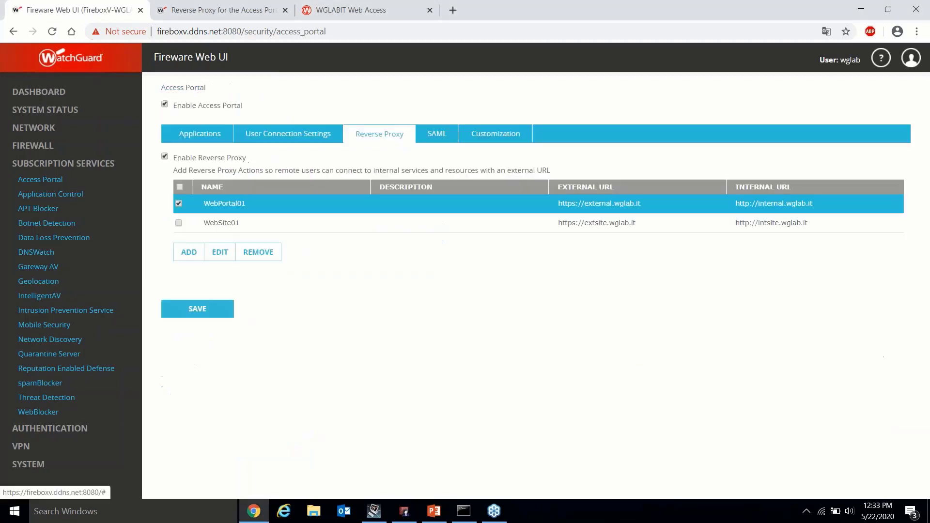
Examine the URL host mapping and path action of the WebSite01 reverse proxy action, and return to the reverse proxy list
left_click(242, 224)
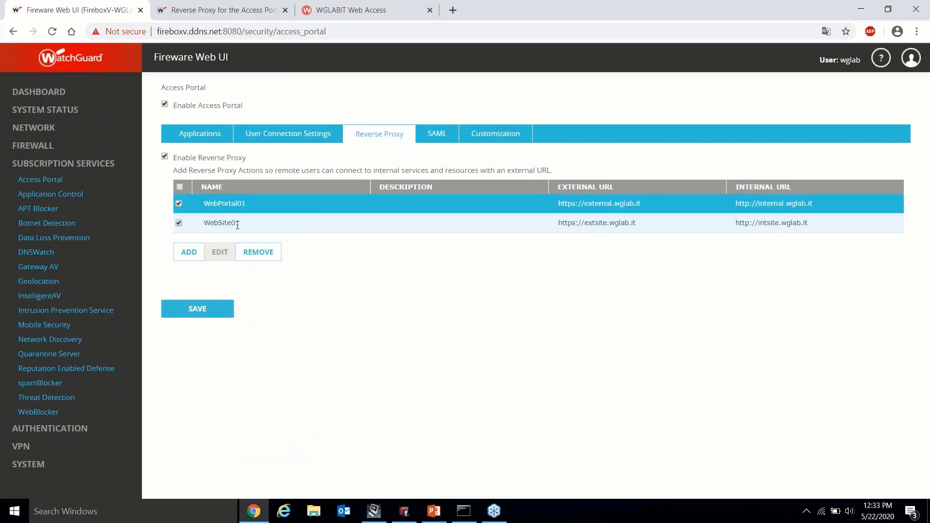
left_click(179, 203)
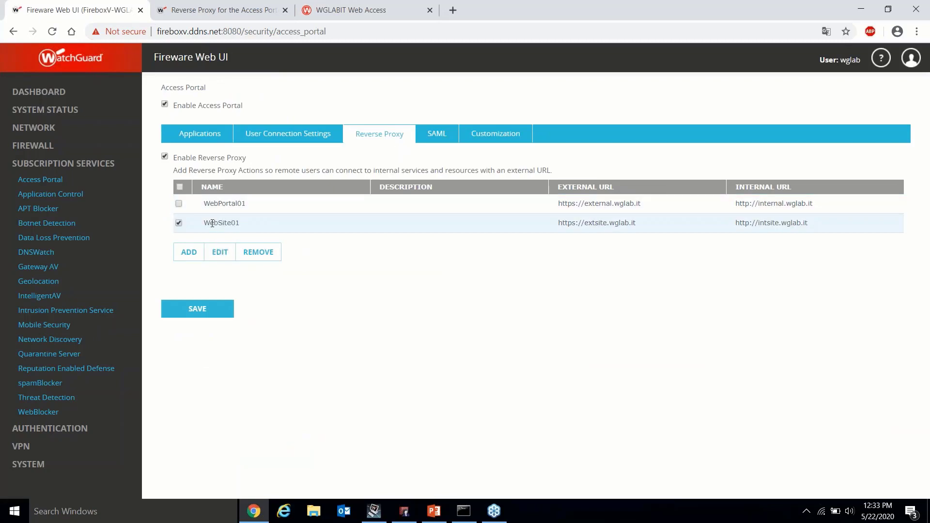
left_click(220, 252)
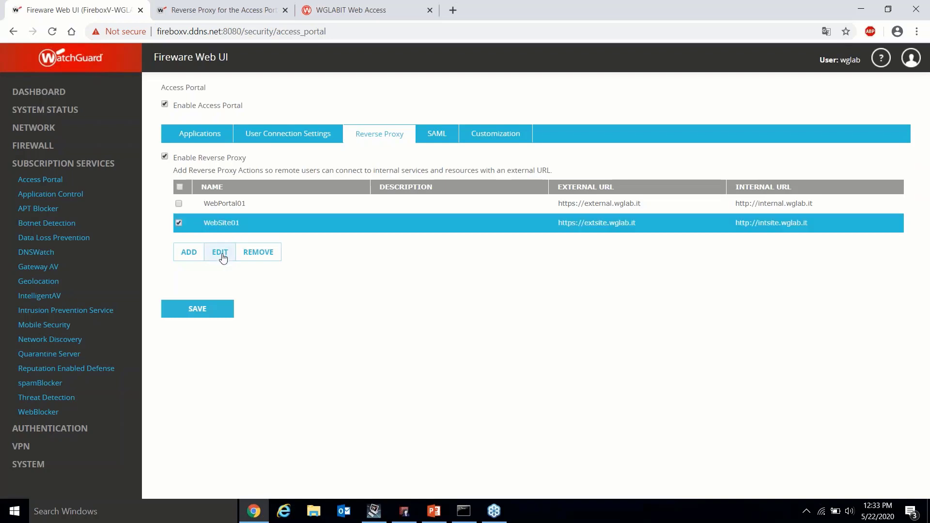
left_click(220, 253)
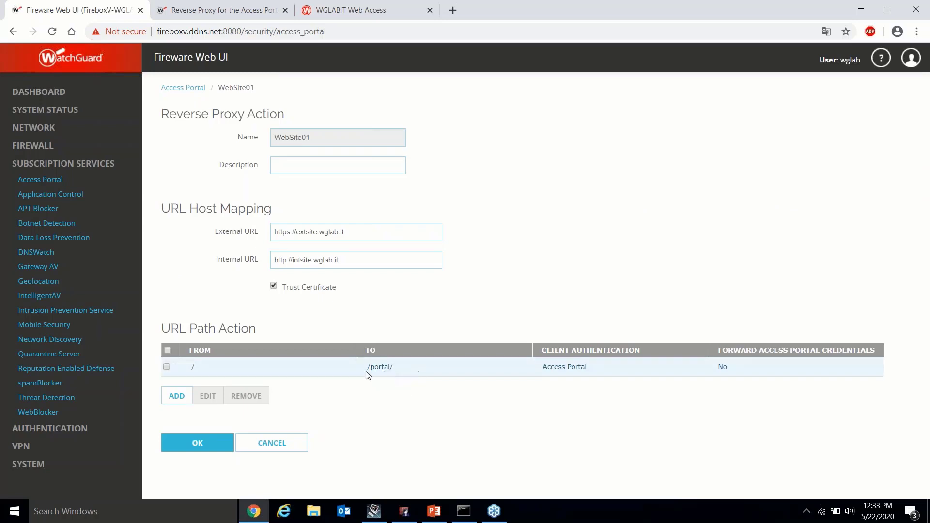
left_click_drag(361, 232, 280, 232)
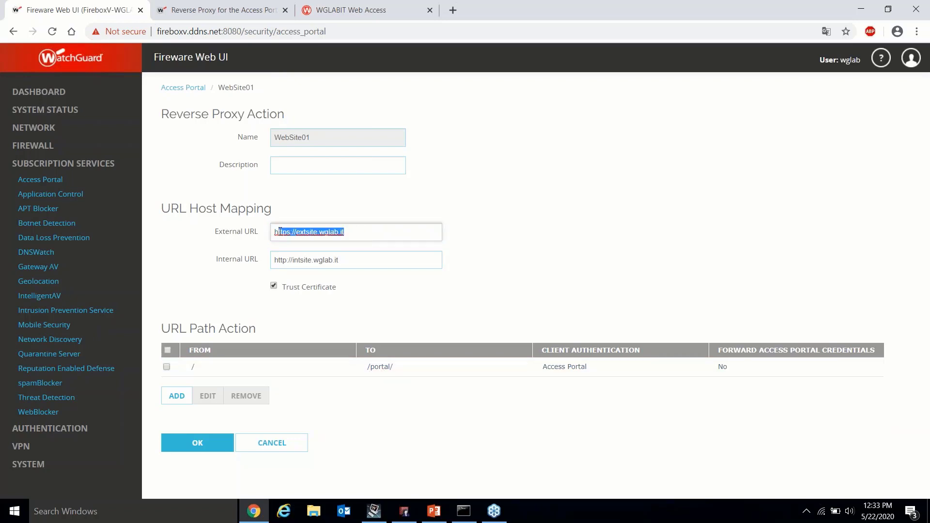
left_click(333, 236)
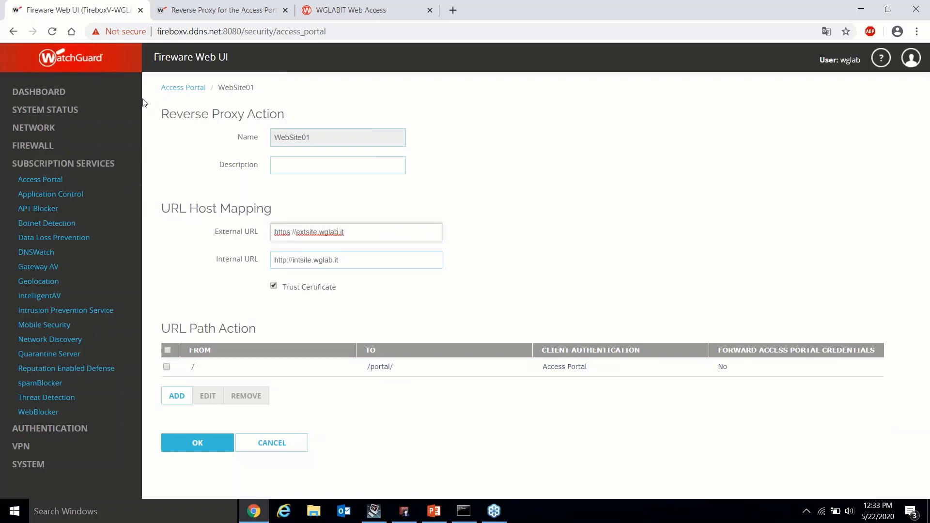
left_click(189, 88)
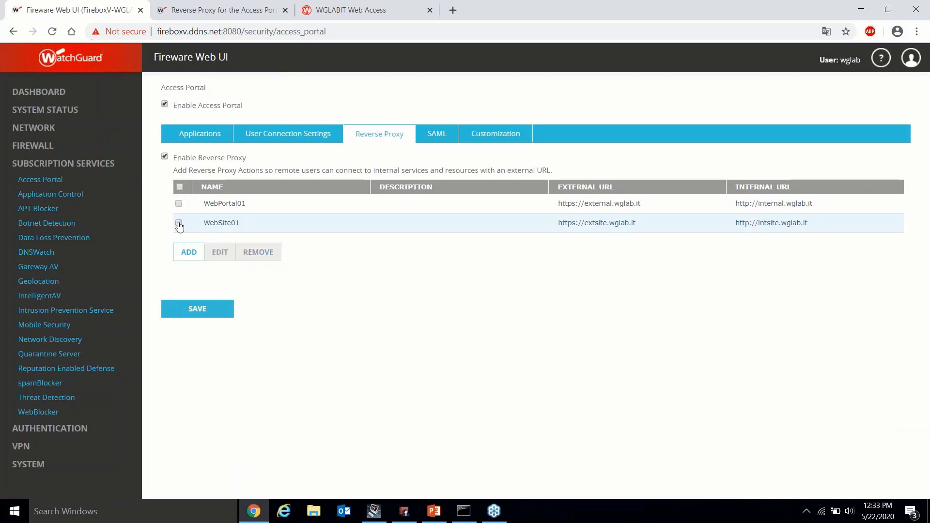
left_click(203, 210)
left_click(220, 252)
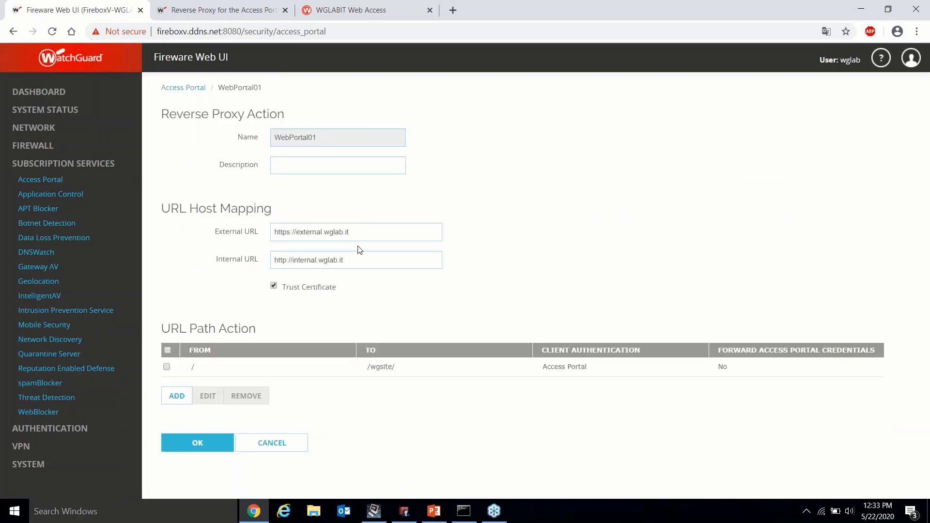
left_click_drag(356, 232, 270, 231)
key("ctrl+c")
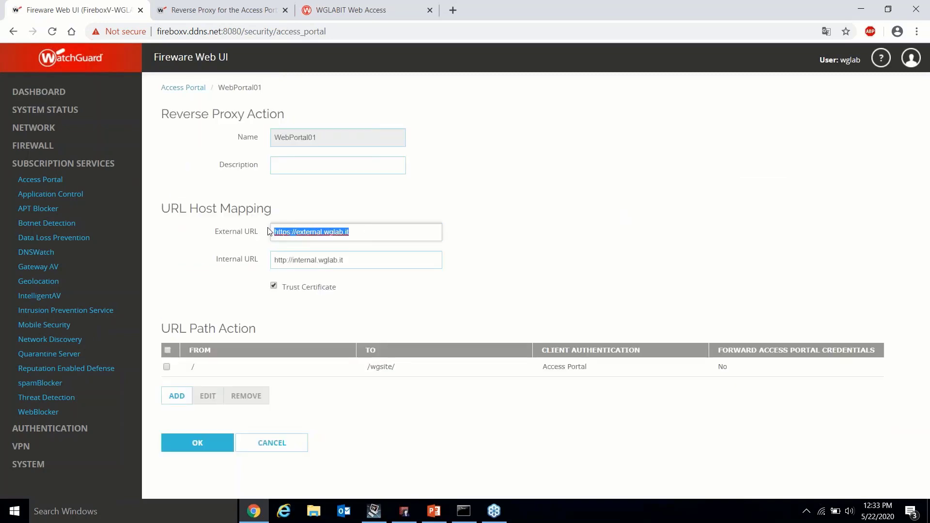
left_click(453, 10)
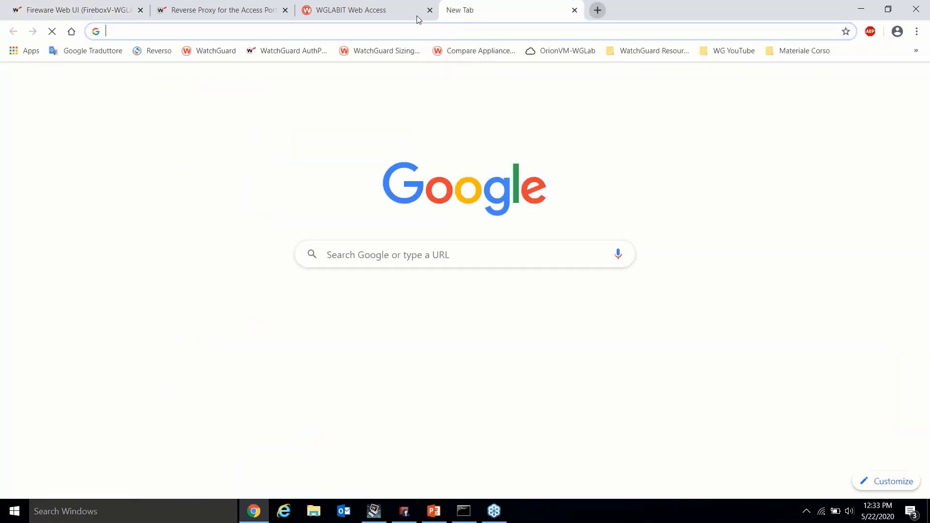
key("ctrl+v")
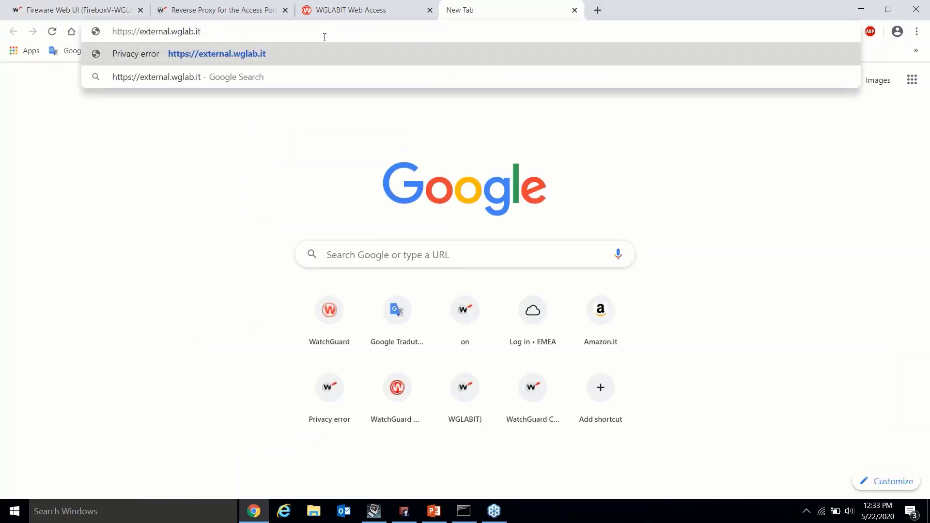
key("Return")
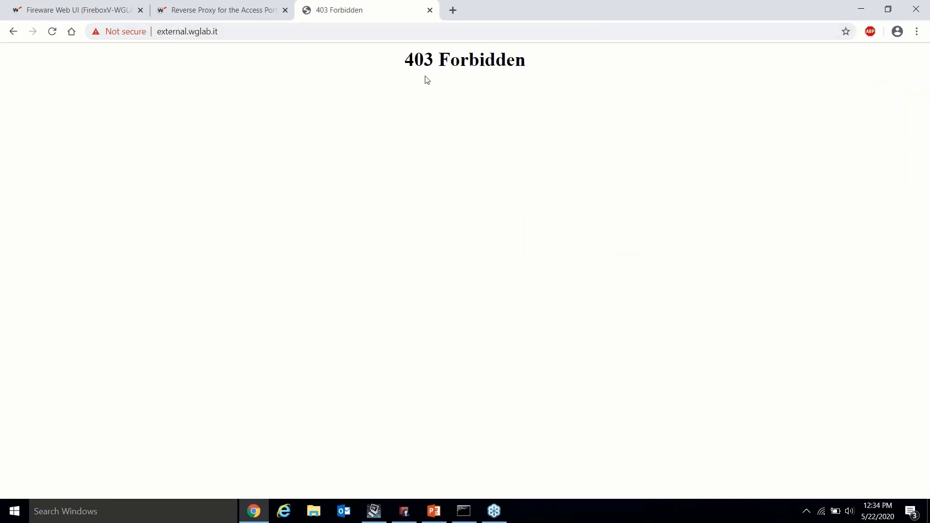
Return from the WebPortal01 reverse proxy action to the Access Portal settings and open the WebSite01 reverse proxy action
left_click(217, 16)
left_click(115, 15)
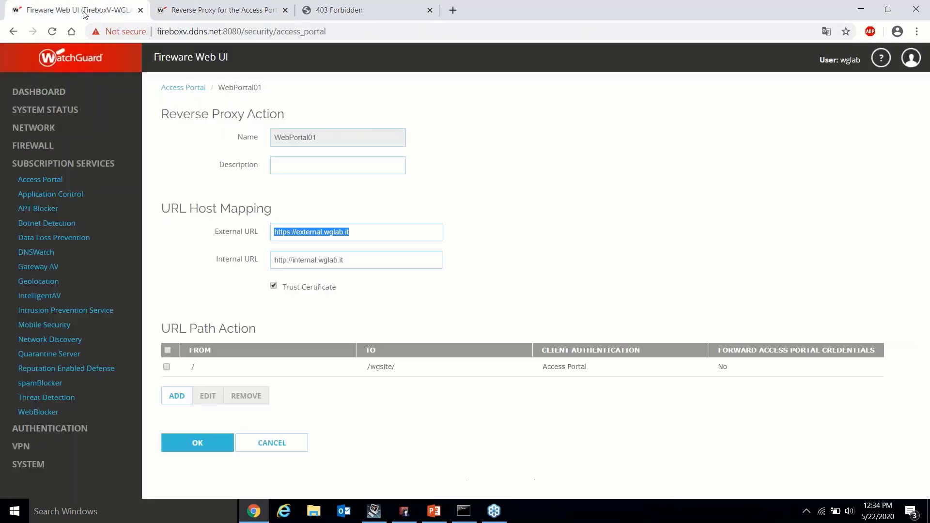
left_click(196, 89)
left_click(218, 223)
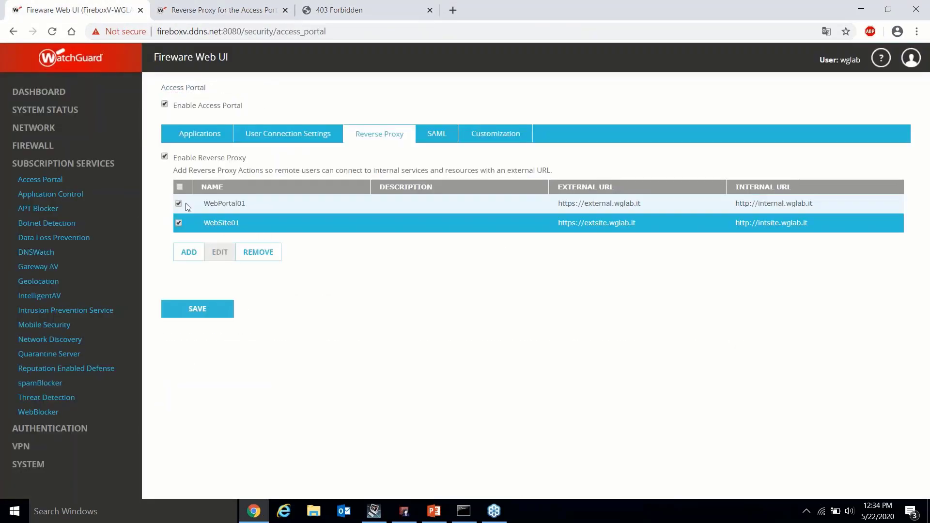
left_click(219, 252)
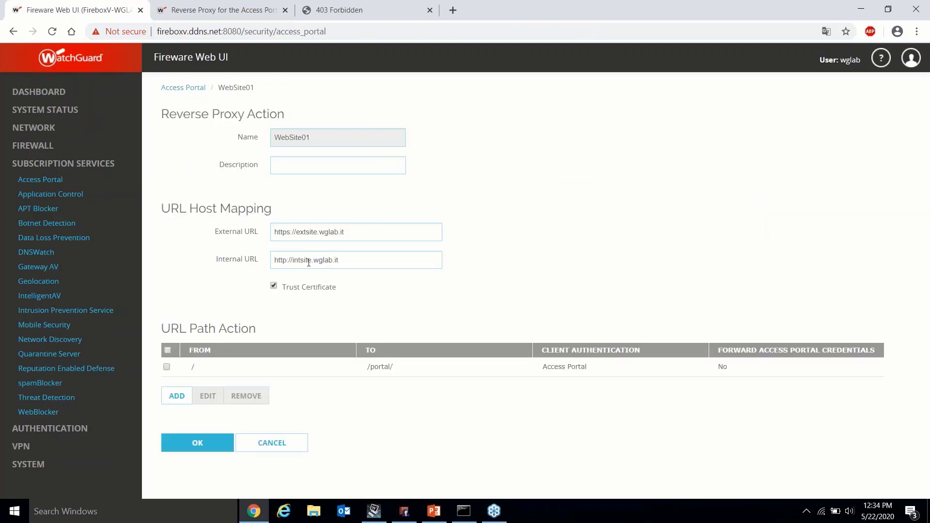
left_click_drag(345, 232, 270, 232)
key("ctrl+c")
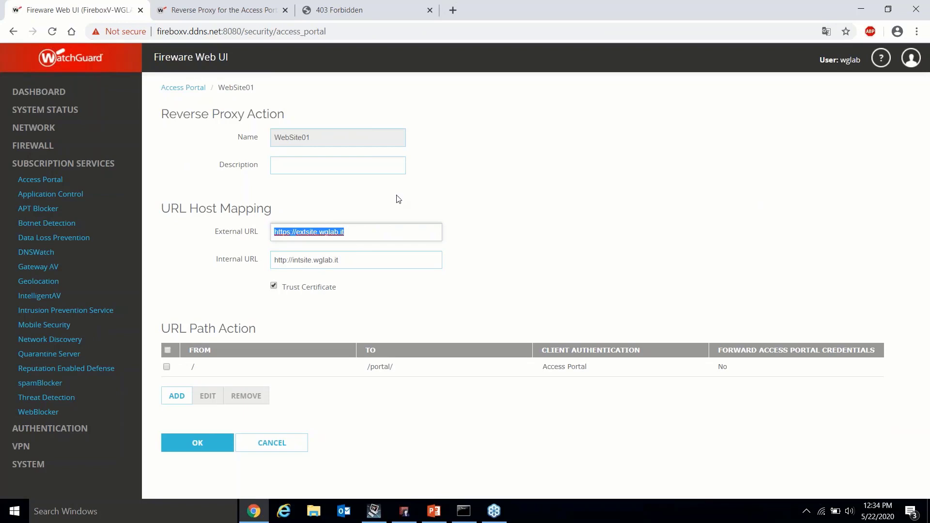
left_click(339, 10)
left_click(304, 32)
key("ctrl+v")
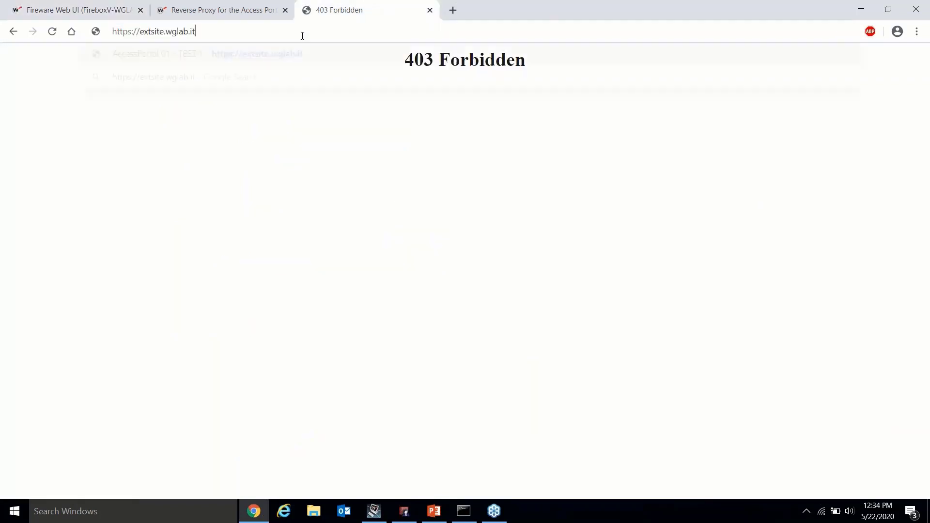
key("Return")
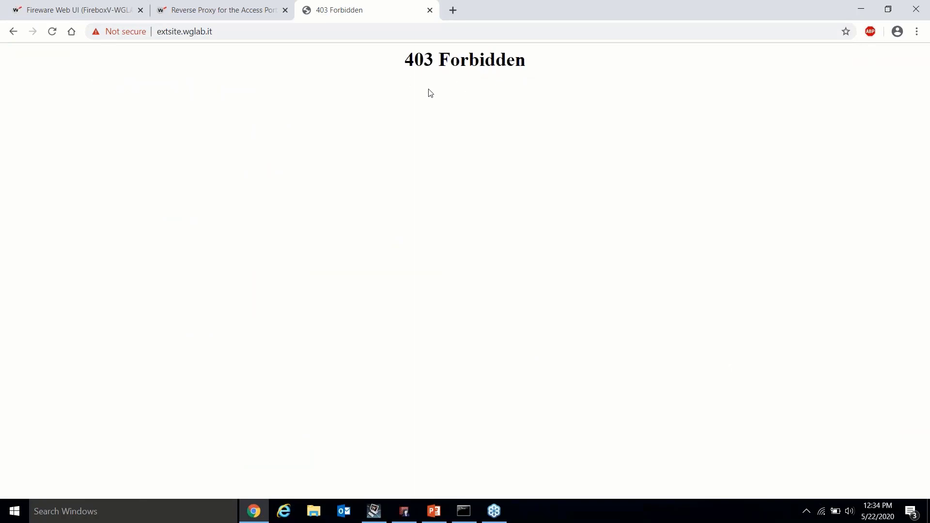
Switch to Fireware Policy Manager and review the Access Portal's applications, user connection settings and reverse proxy actions
left_click(214, 16)
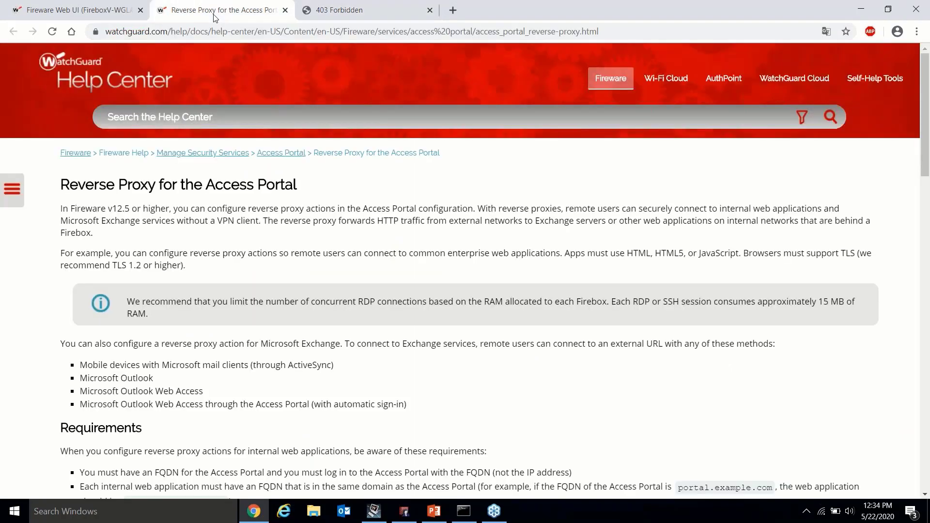
left_click(48, 17)
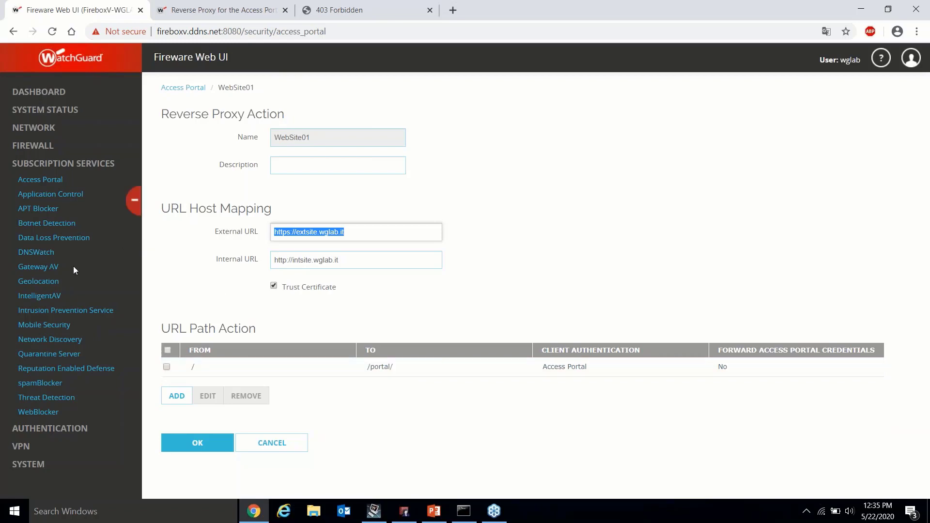
left_click(400, 517)
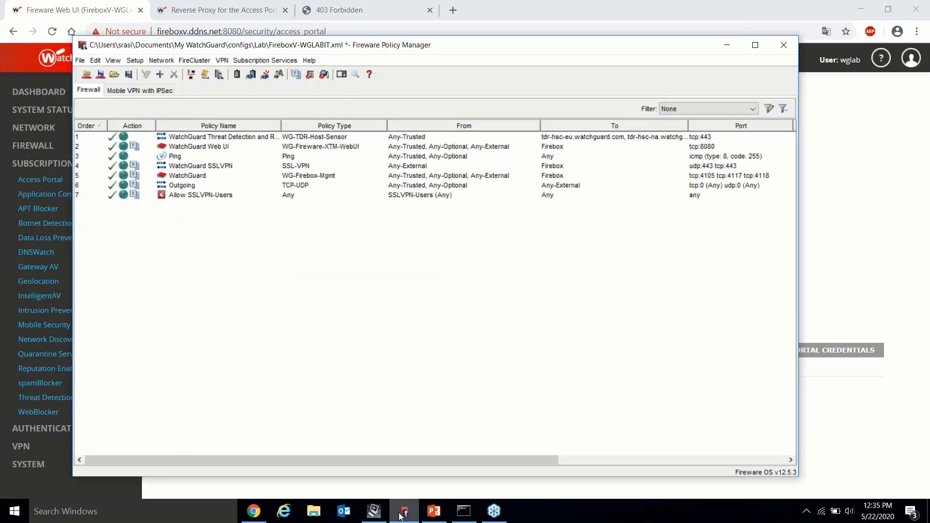
left_click(245, 64)
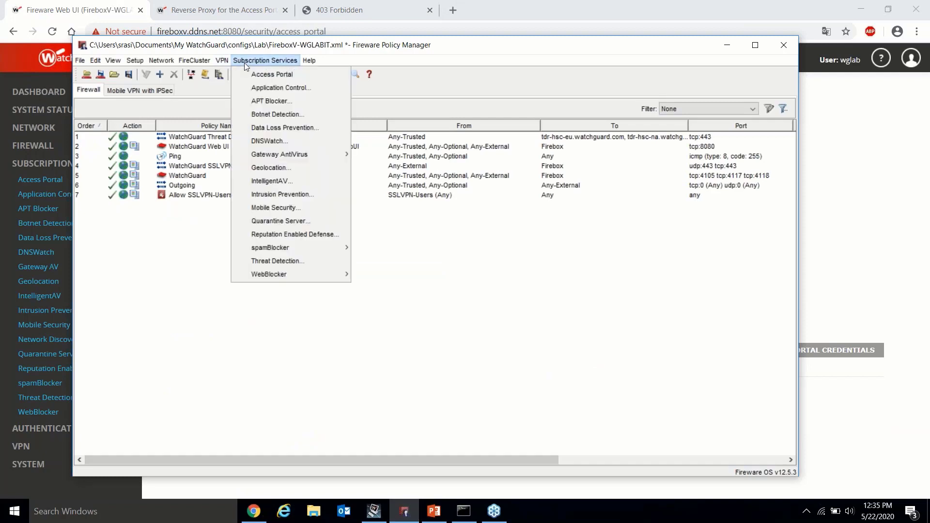
left_click(279, 77)
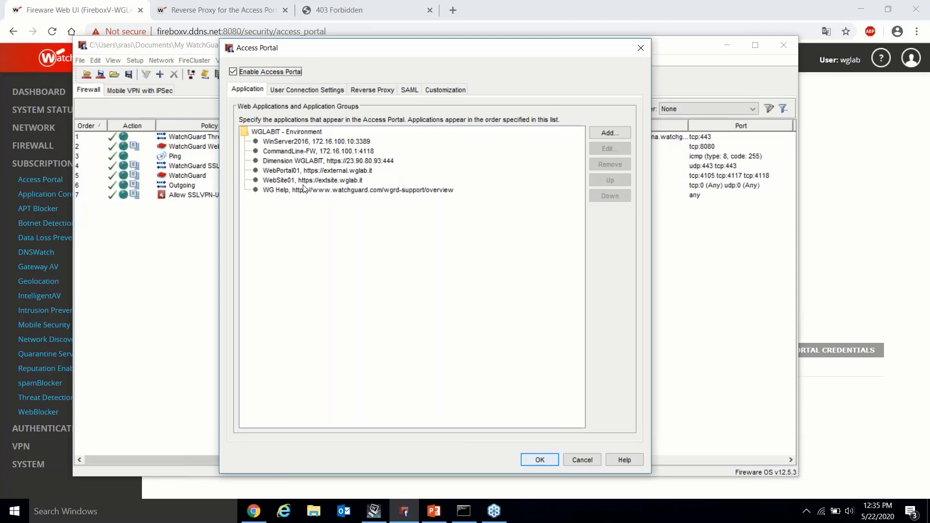
left_click(290, 91)
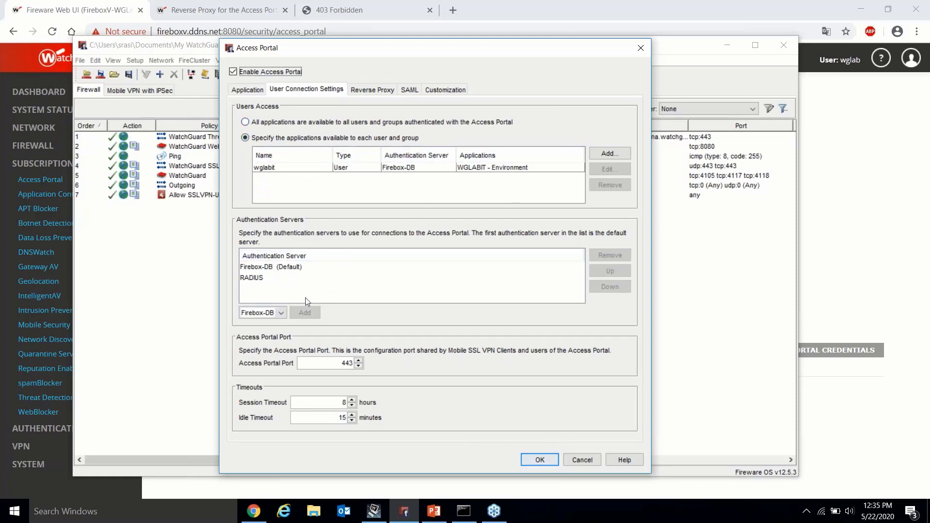
left_click(301, 256)
left_click(363, 91)
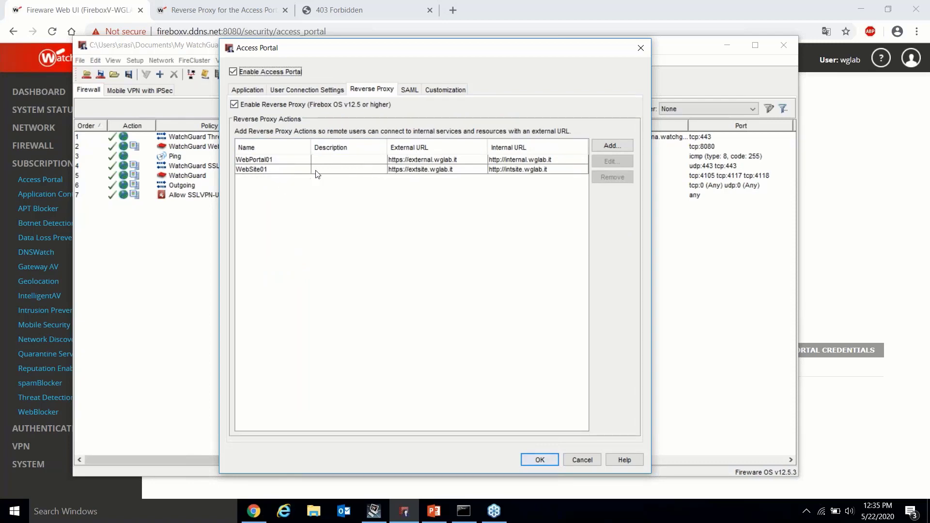
Add a reverse proxy action through the wizard, using the predefined set for Microsoft Exchange
left_click(613, 146)
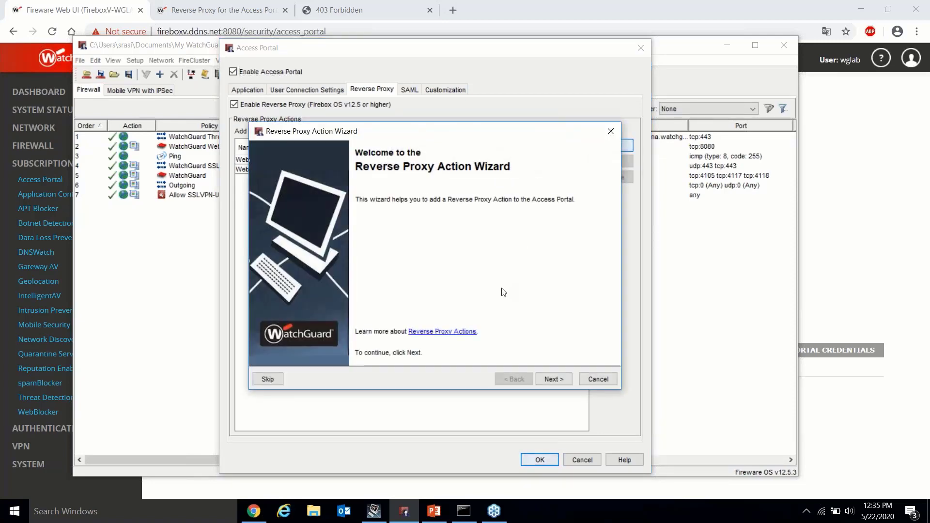
left_click(555, 378)
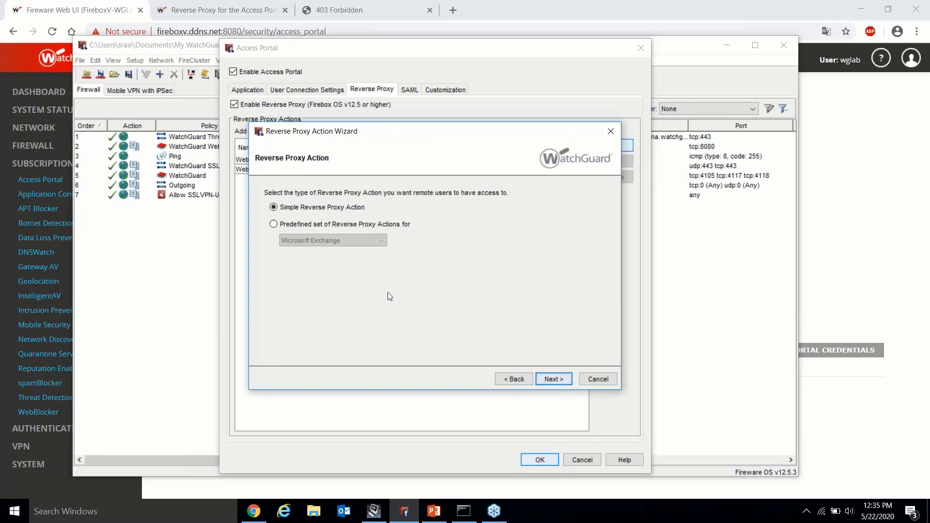
left_click(277, 224)
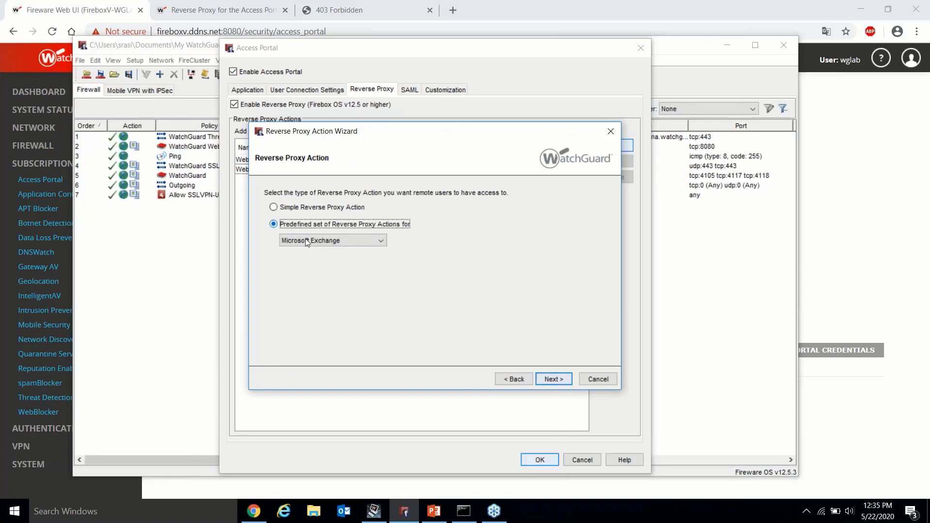
left_click(322, 241)
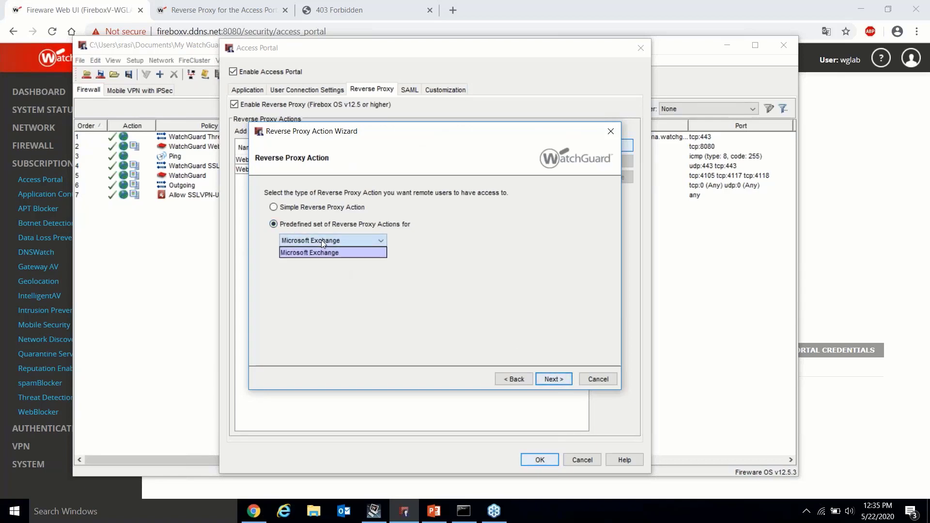
left_click(296, 240)
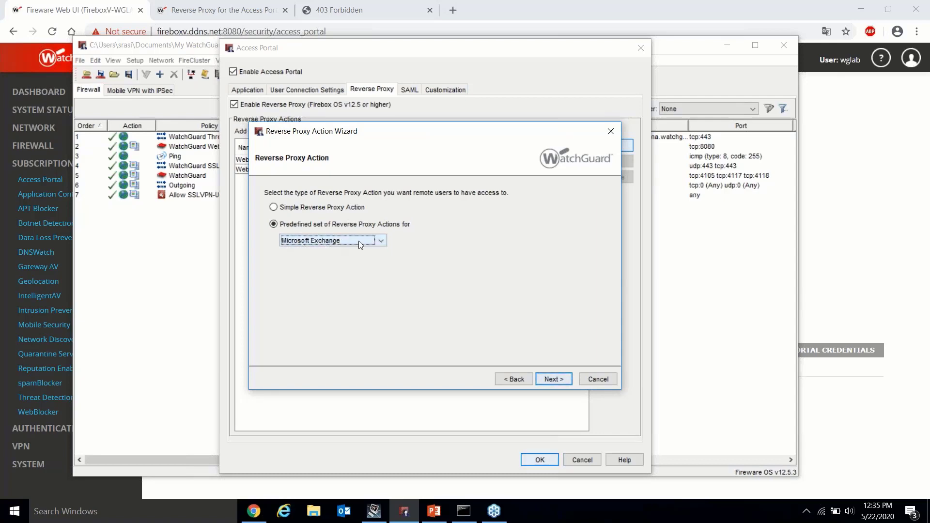
left_click(548, 379)
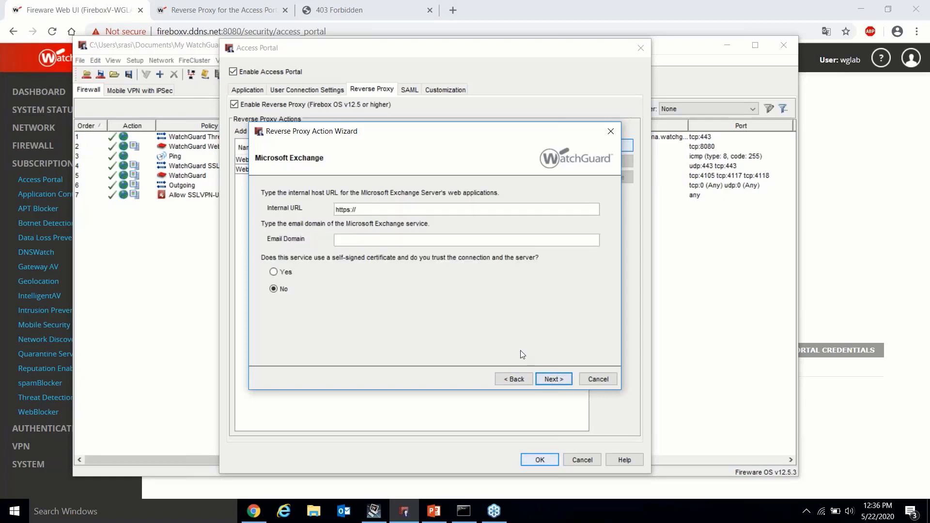
left_click(381, 210)
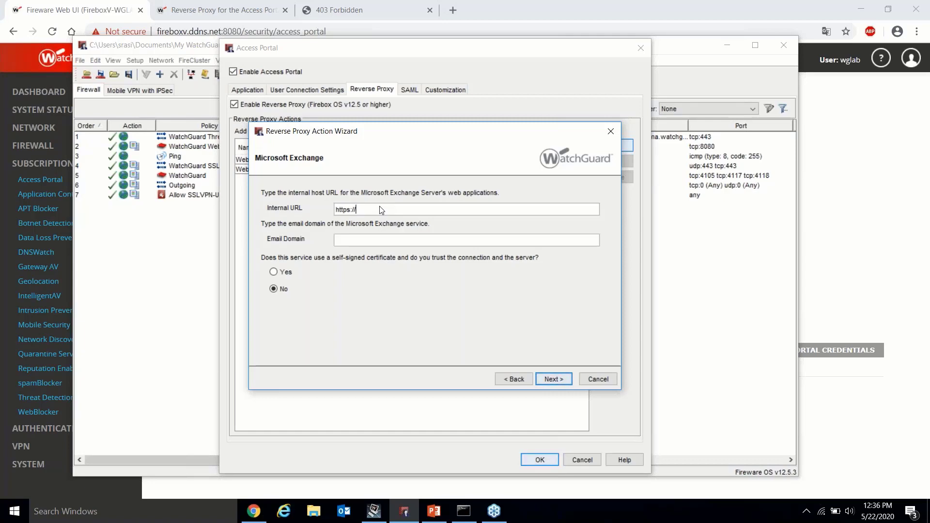
type("192.16")
type("8.10.100")
left_click(366, 243)
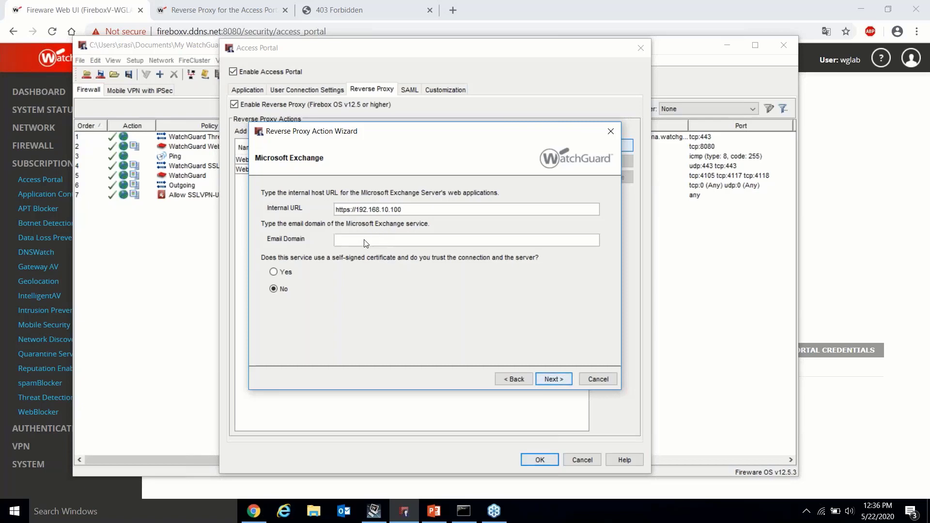
type("wglab.it")
left_click(550, 381)
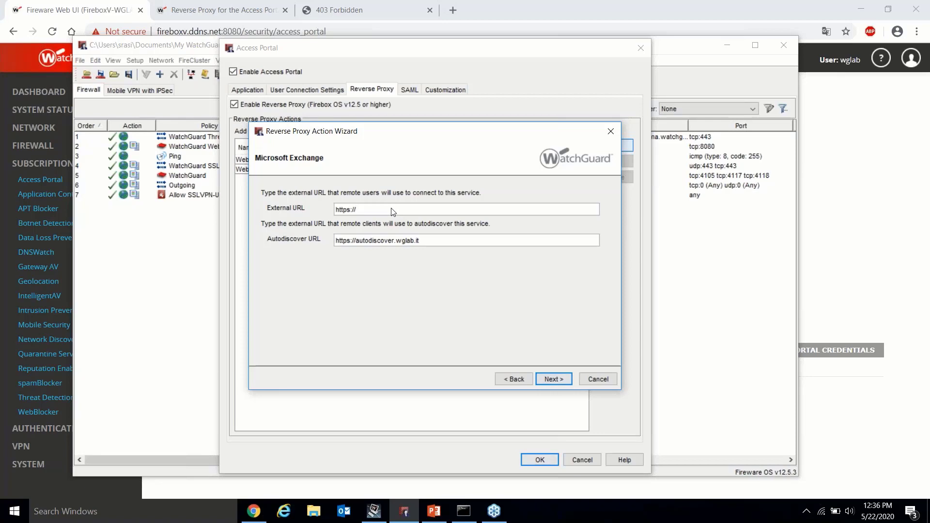
type("posta.wglab.it")
left_click(557, 383)
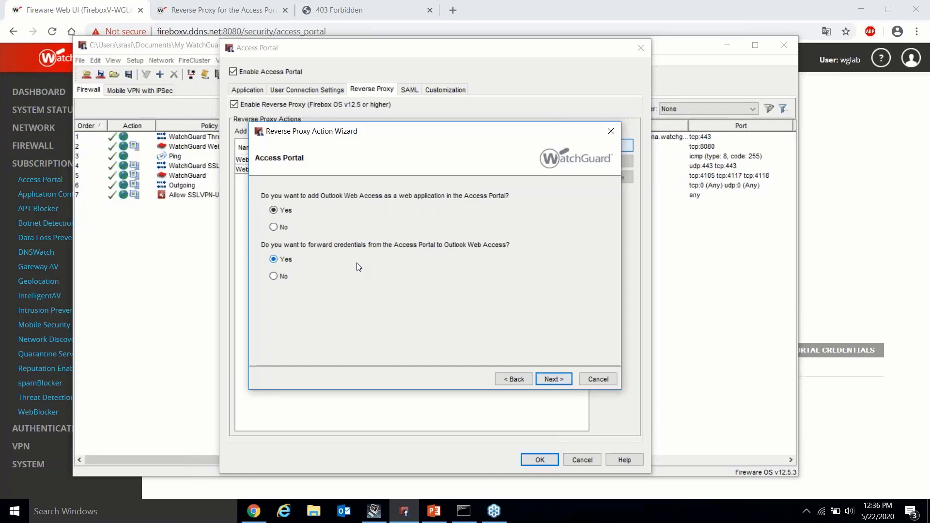
left_click(560, 380)
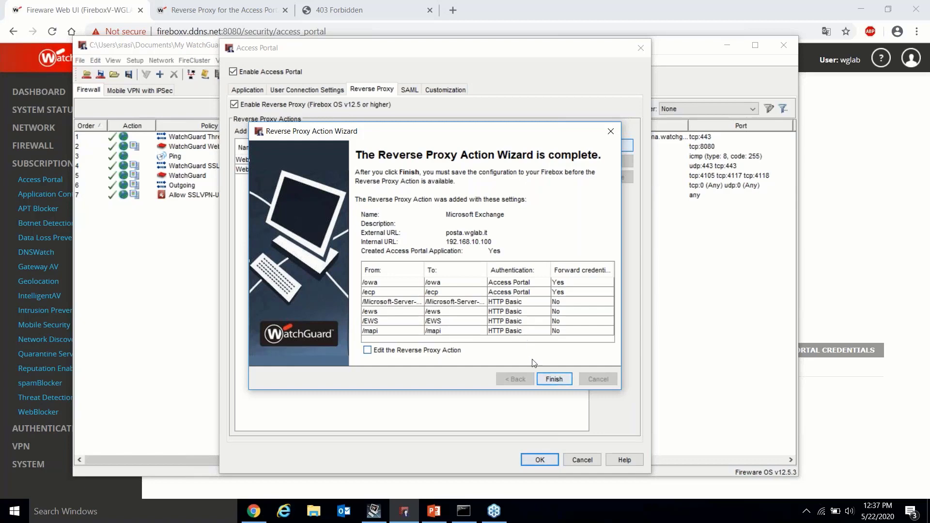
left_click(555, 381)
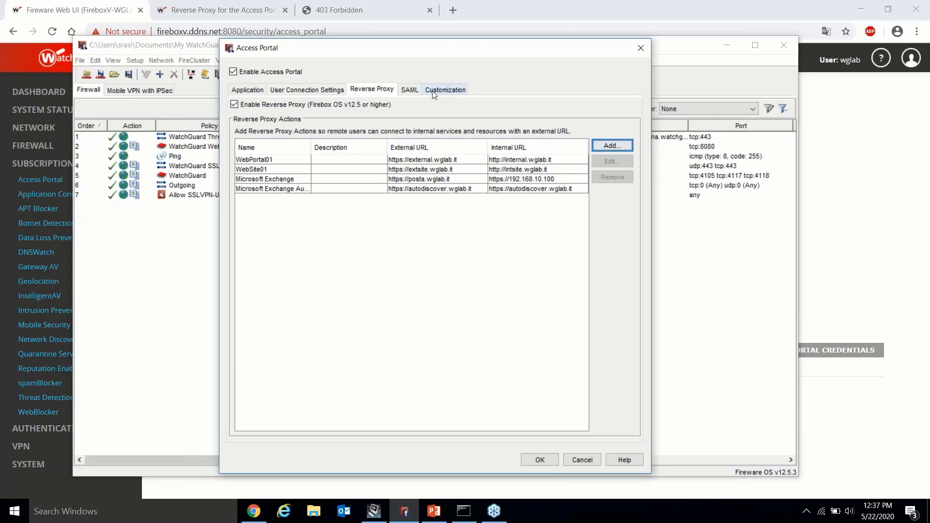
Review the SAML, customization and application settings of the Access Portal, and close them without saving to return to Fireware Web UI
left_click(408, 90)
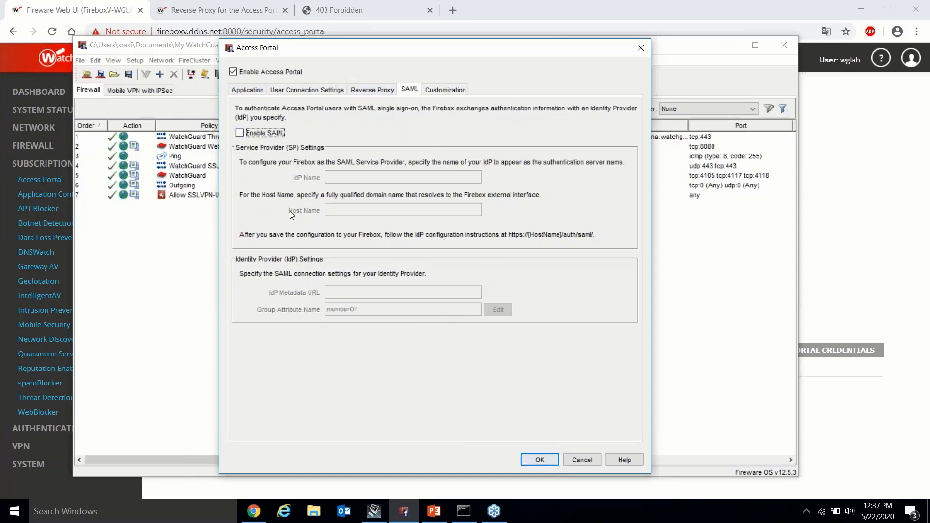
left_click(443, 91)
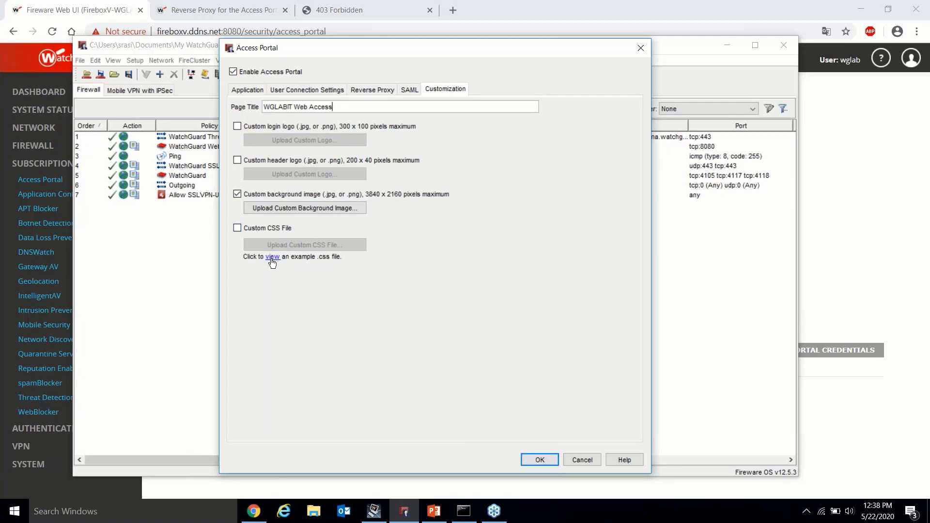
left_click(307, 90)
left_click(246, 91)
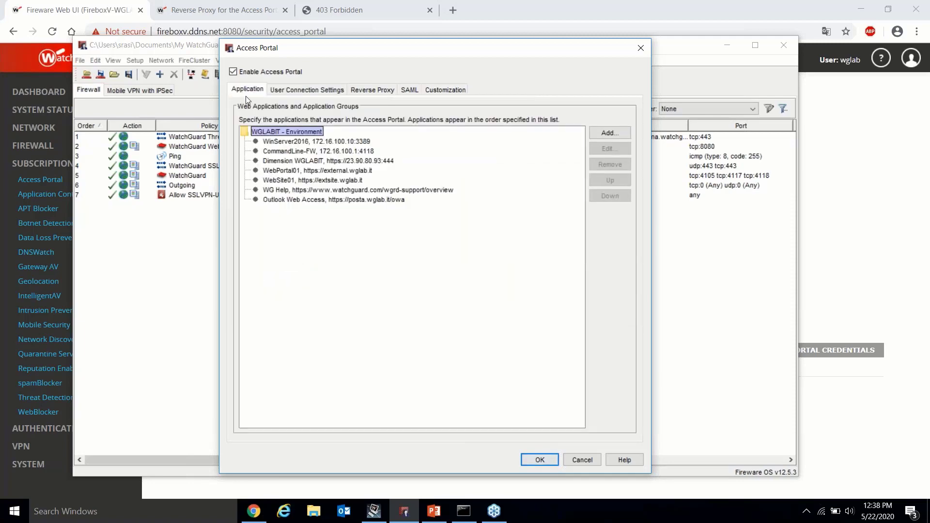
left_click(644, 46)
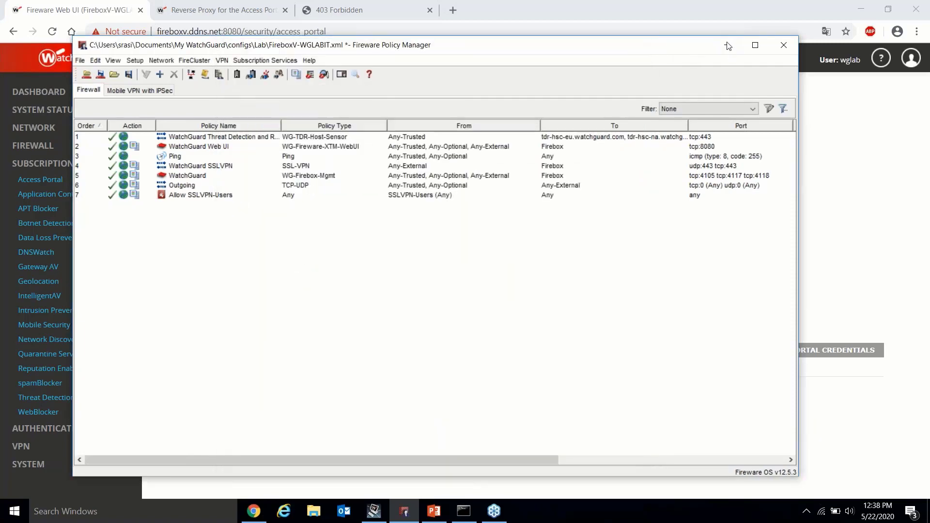
left_click(727, 45)
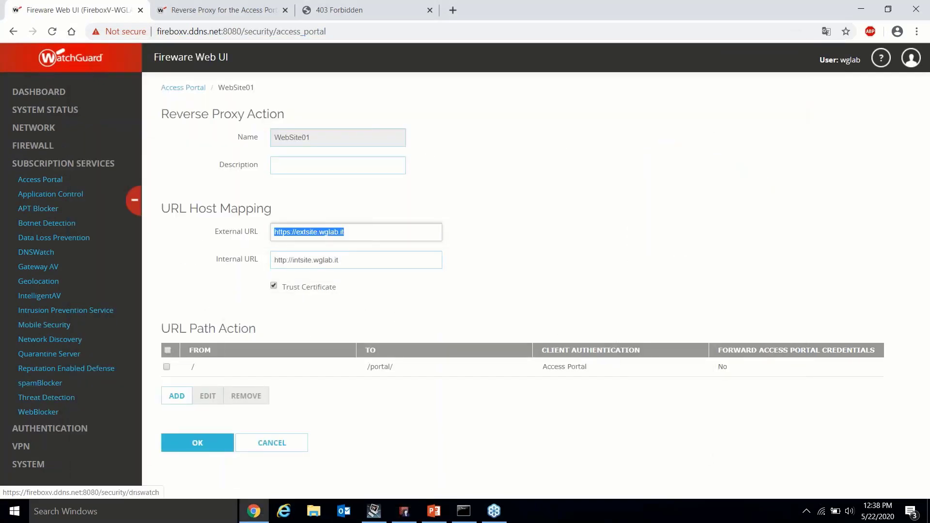
Reopen the Access Portal settings in Fireware Web UI and load portal.wglab.it in the direct-access test tab
left_click(38, 180)
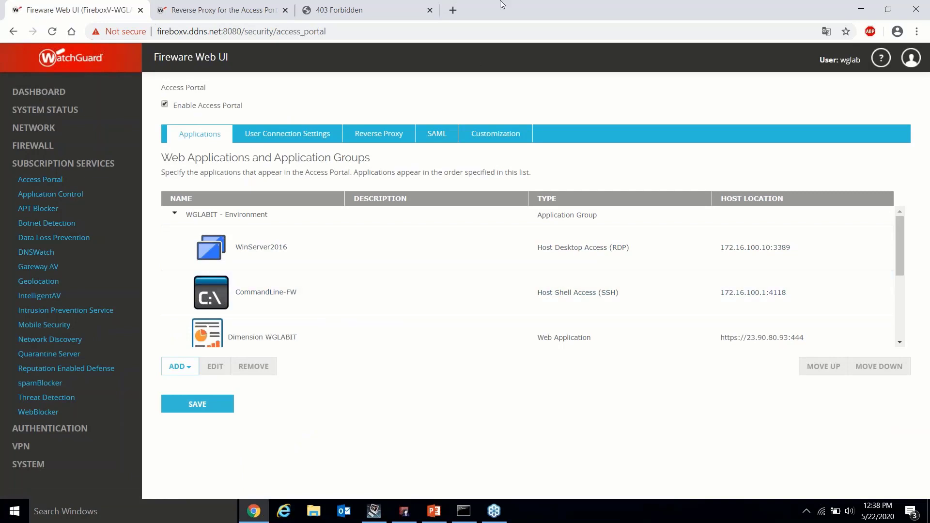
left_click(384, 7)
key("ctrl+l")
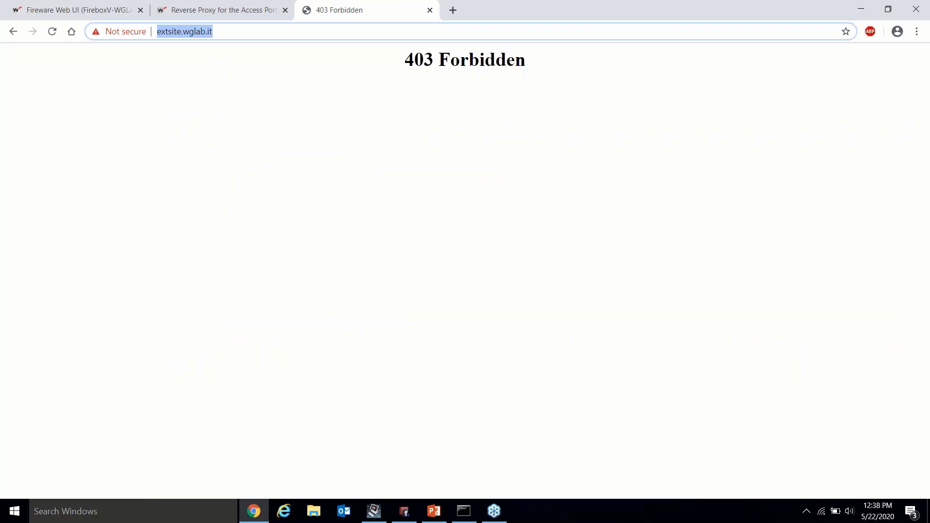
type("port")
key("Return")
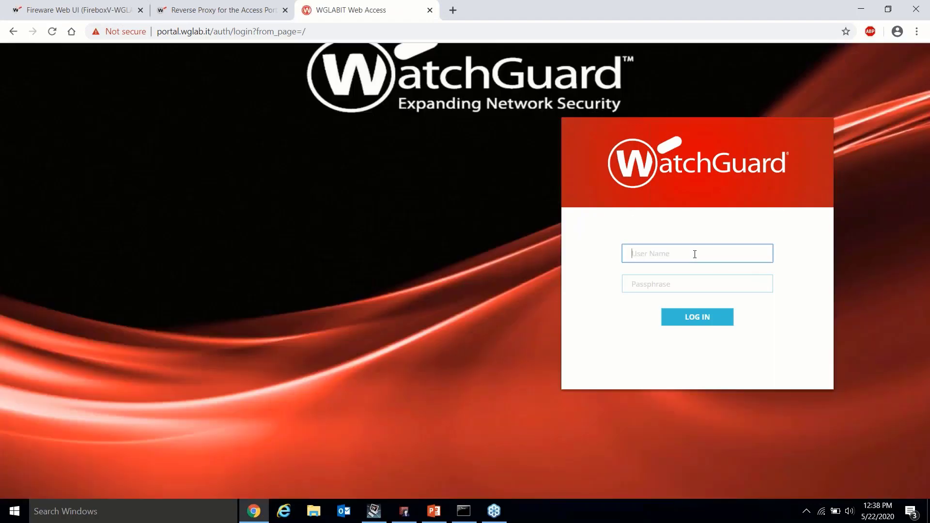
Log in to the Access Portal with the account's user name and passphrase, and launch the WebPortal01 application
left_click(695, 255)
left_click(682, 298)
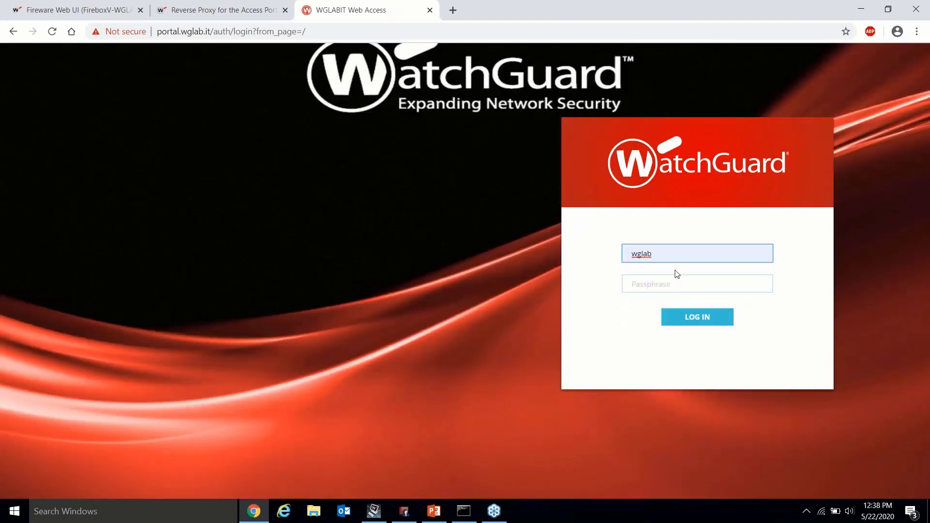
type("it")
key("Tab")
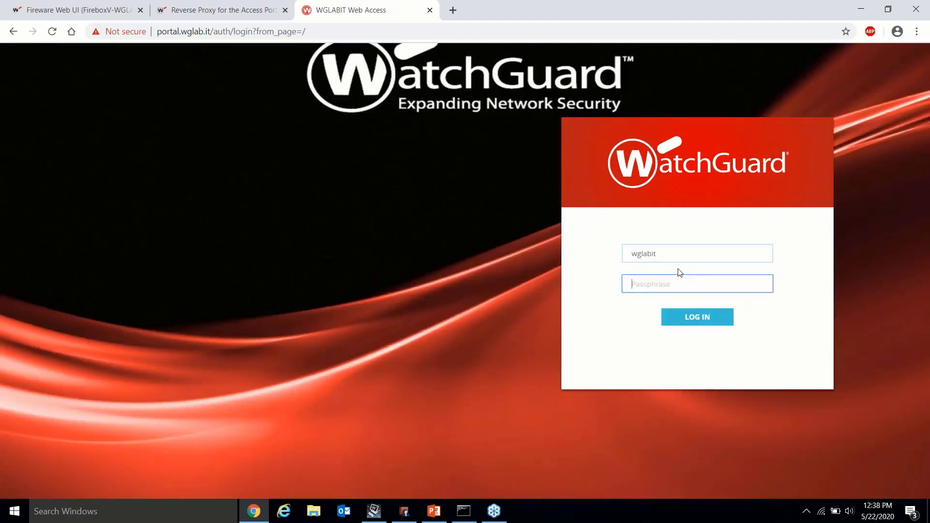
type("*")
key("Return")
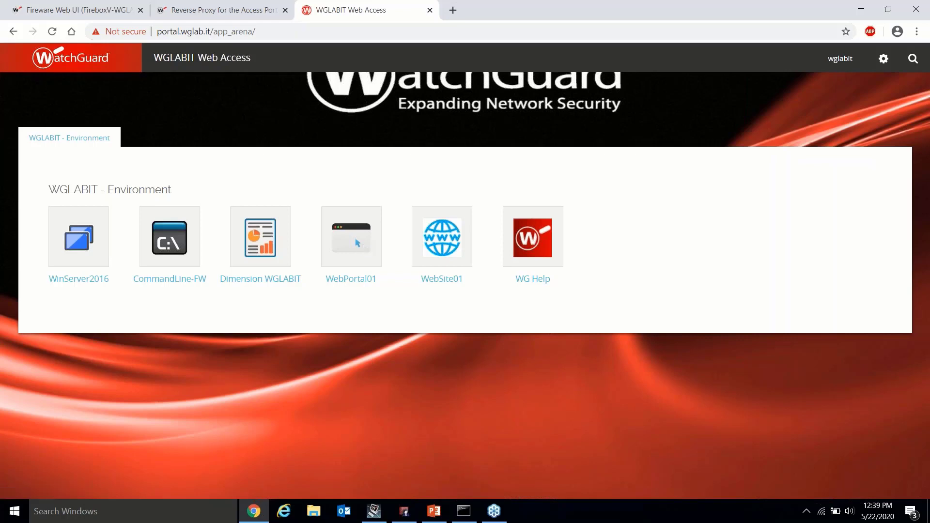
left_click(364, 249)
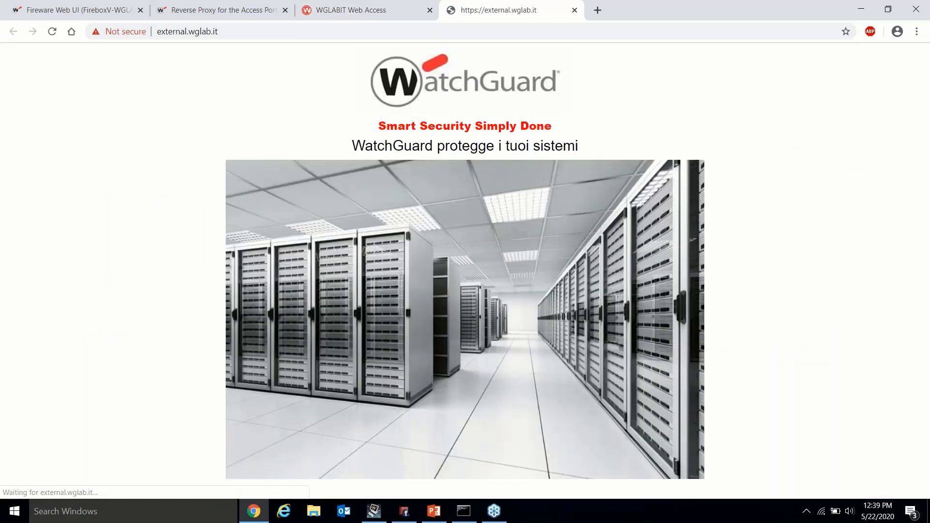